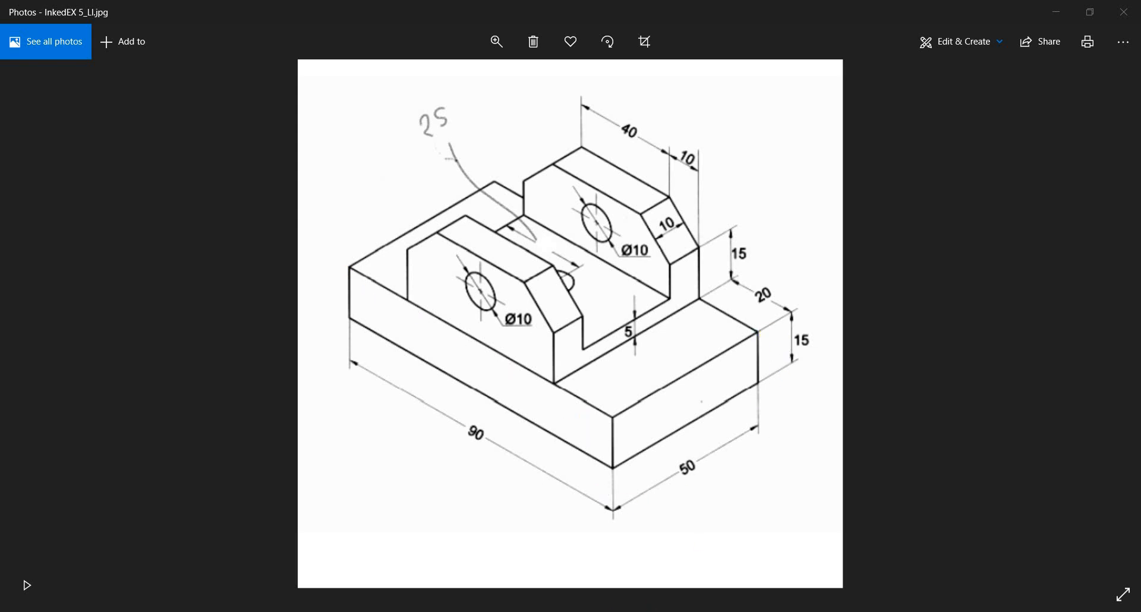
- Switch to SOLIDWORKS, create a new part, and start a sketch on the Top Plane
key(alt+Tab)
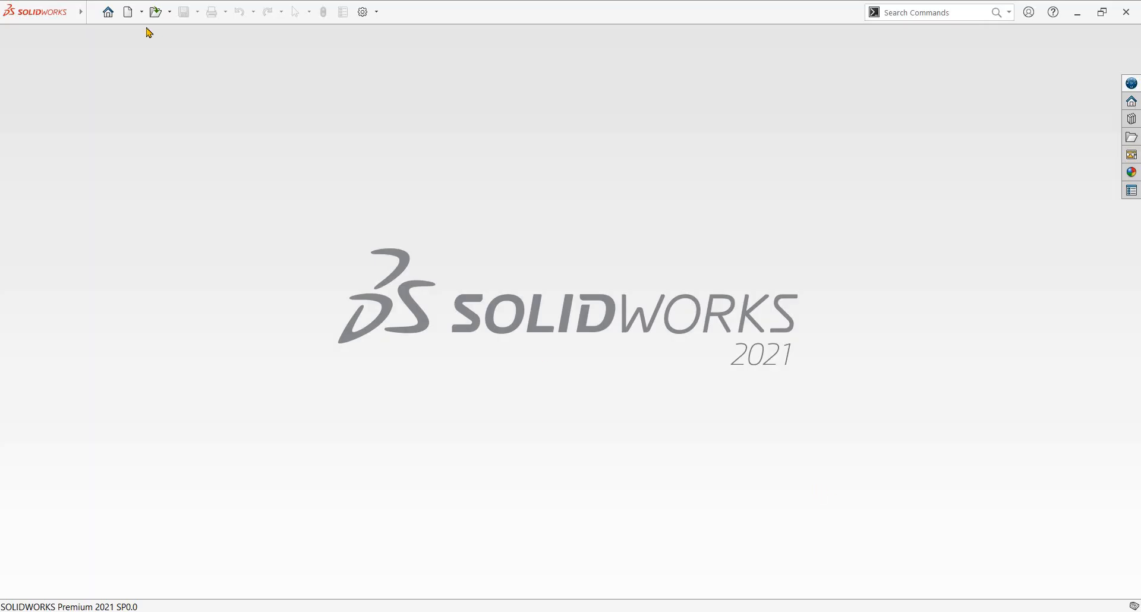
key(ctrl+n)
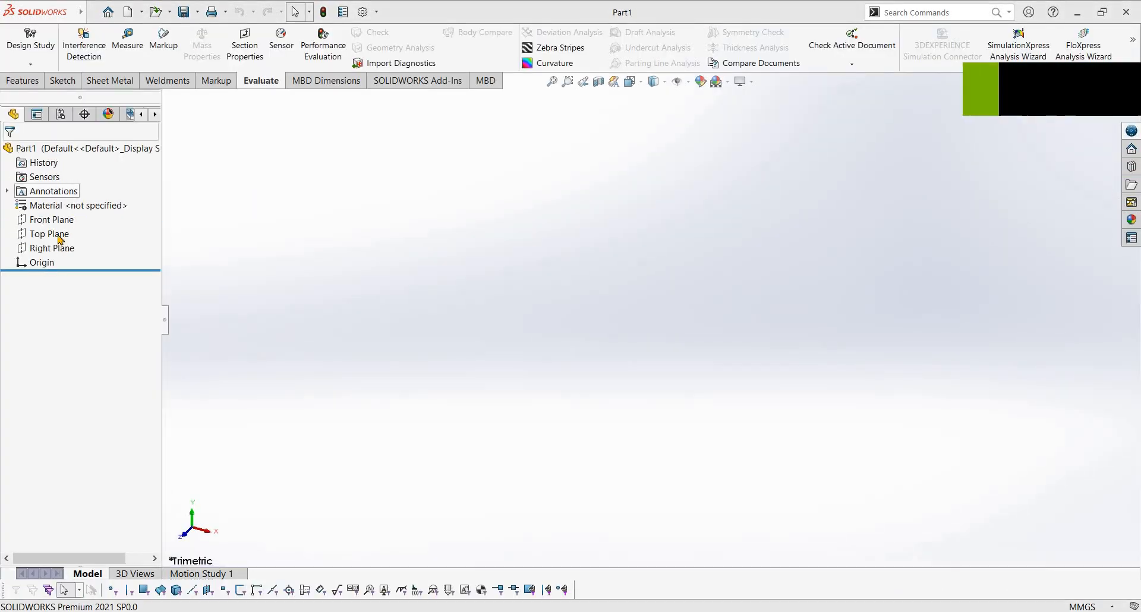
click(57, 233)
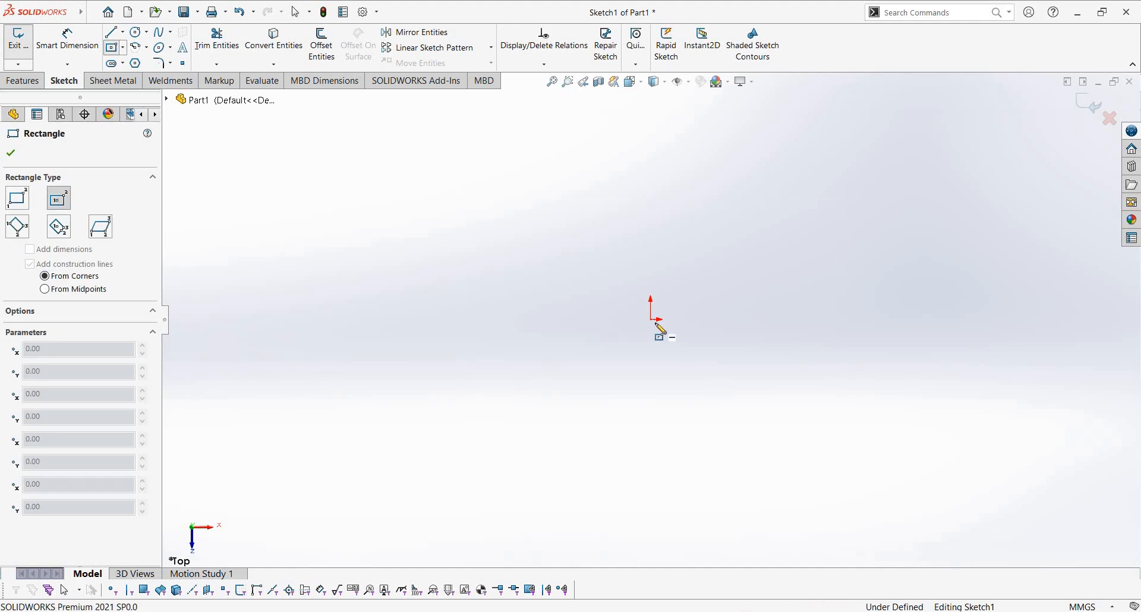
- Sketch a center rectangle about 668 mm wide, centered on the origin
click(619, 315)
key(Escape)
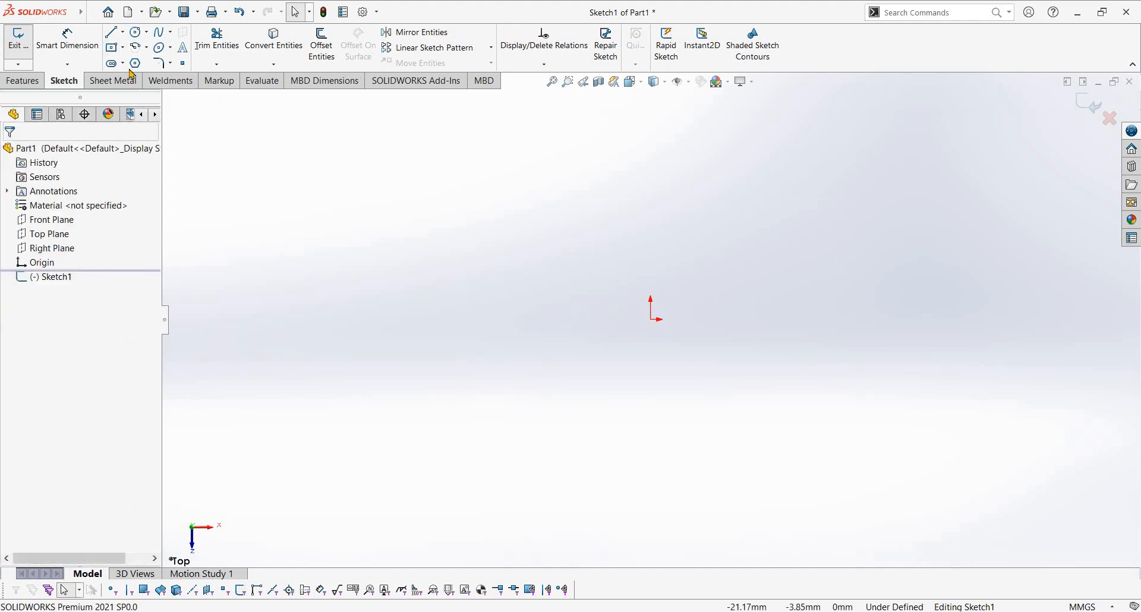
key(s)
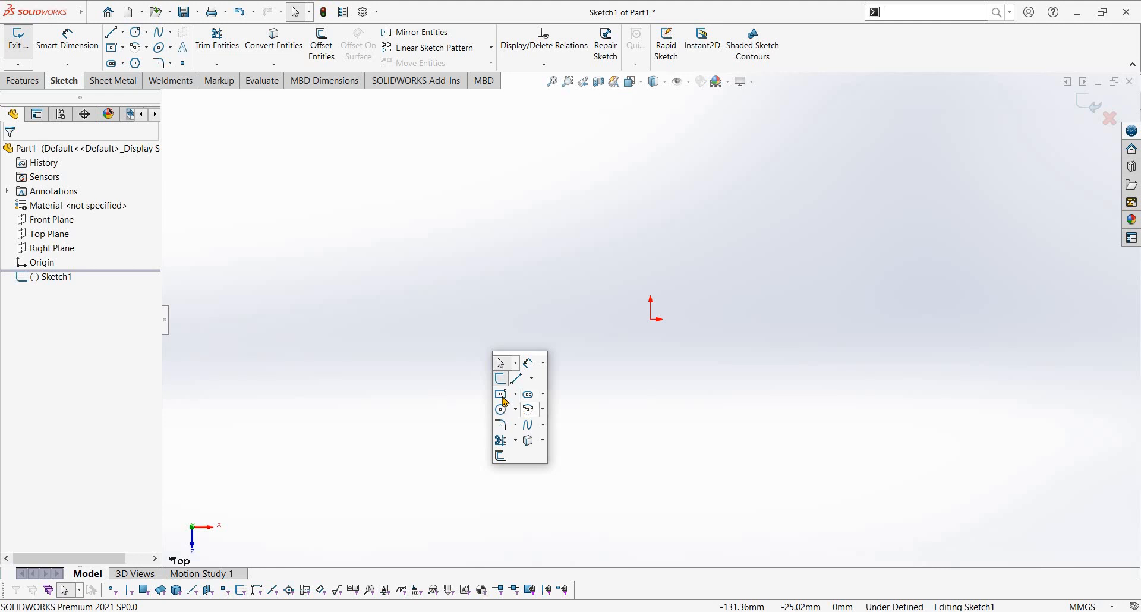
click(501, 395)
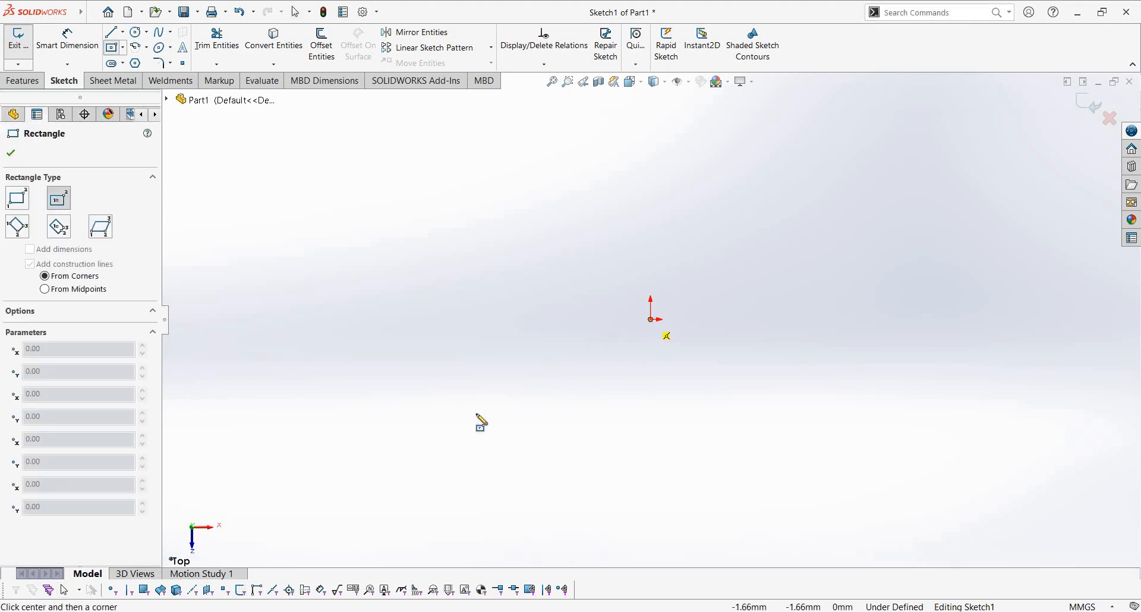
click(651, 320)
click(411, 444)
key(Escape)
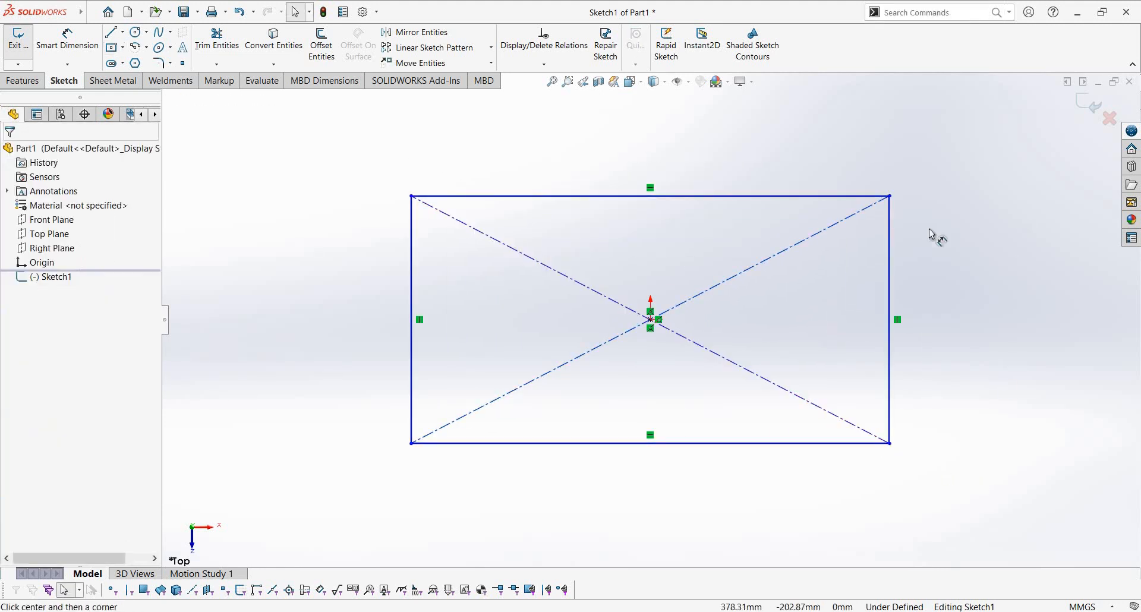
- Dimension the rectangle's lower horizontal edge at 95 mm and correct the value to 90 mm
key(d)
click(774, 444)
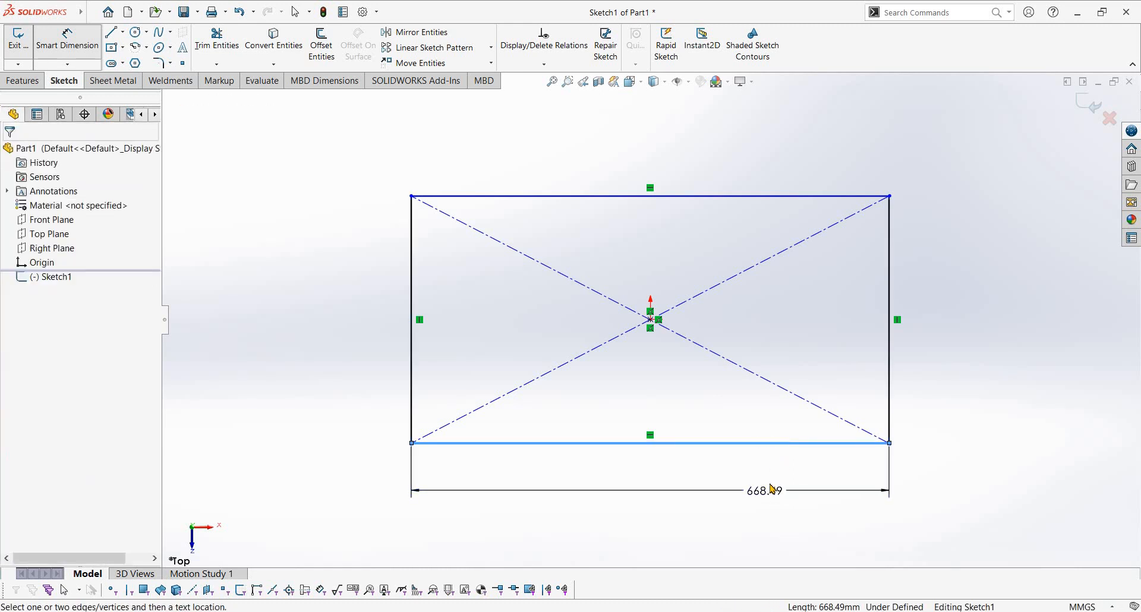
click(773, 489)
text(95)
key(Return)
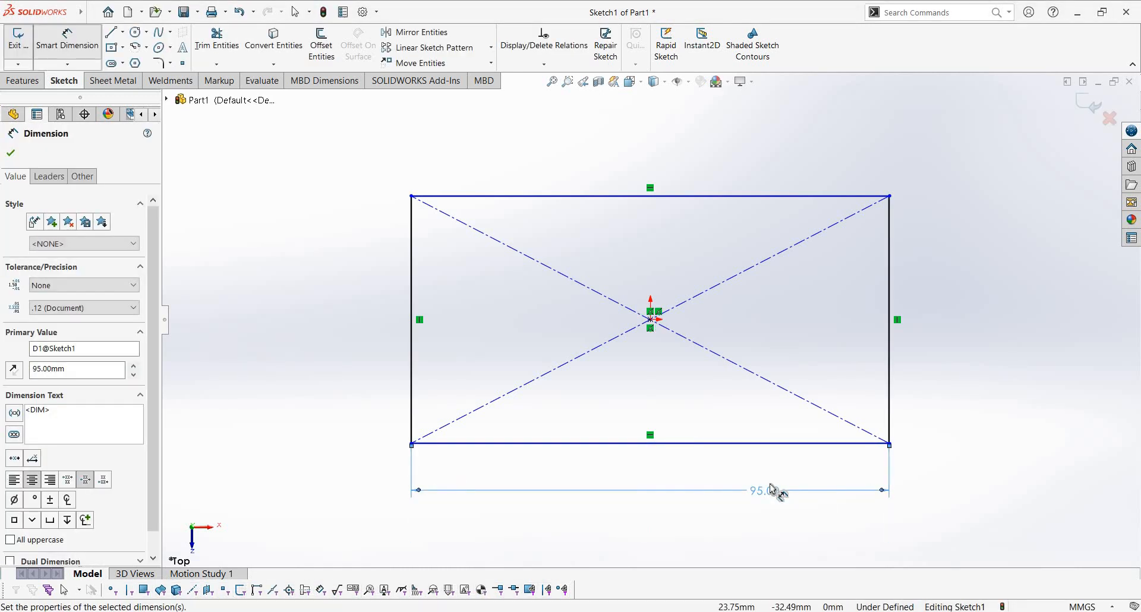
double_click(773, 488)
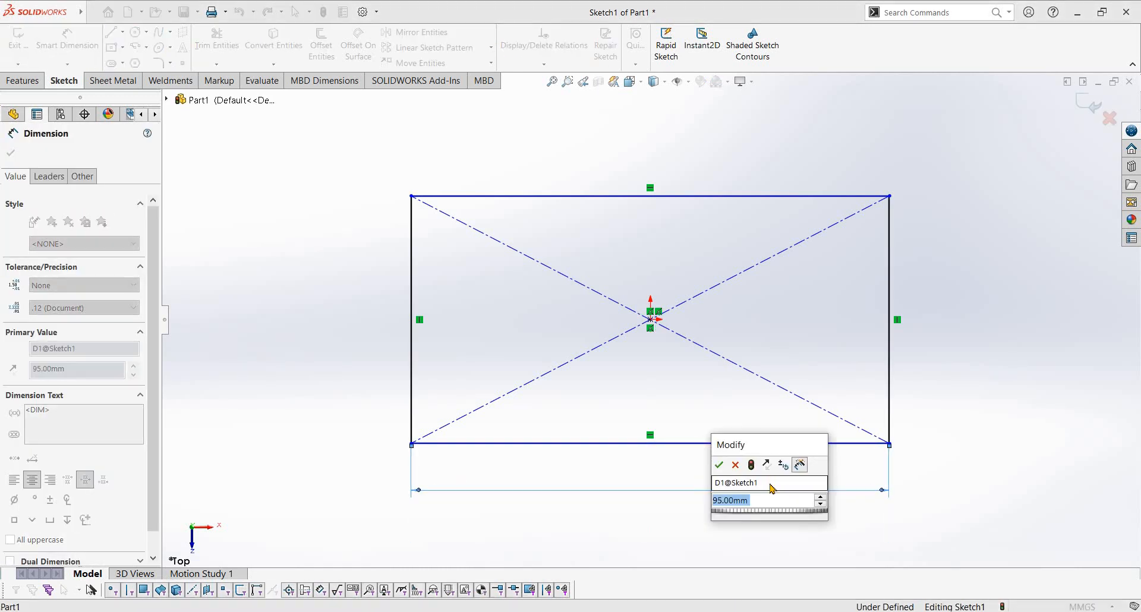
text(90)
key(Return)
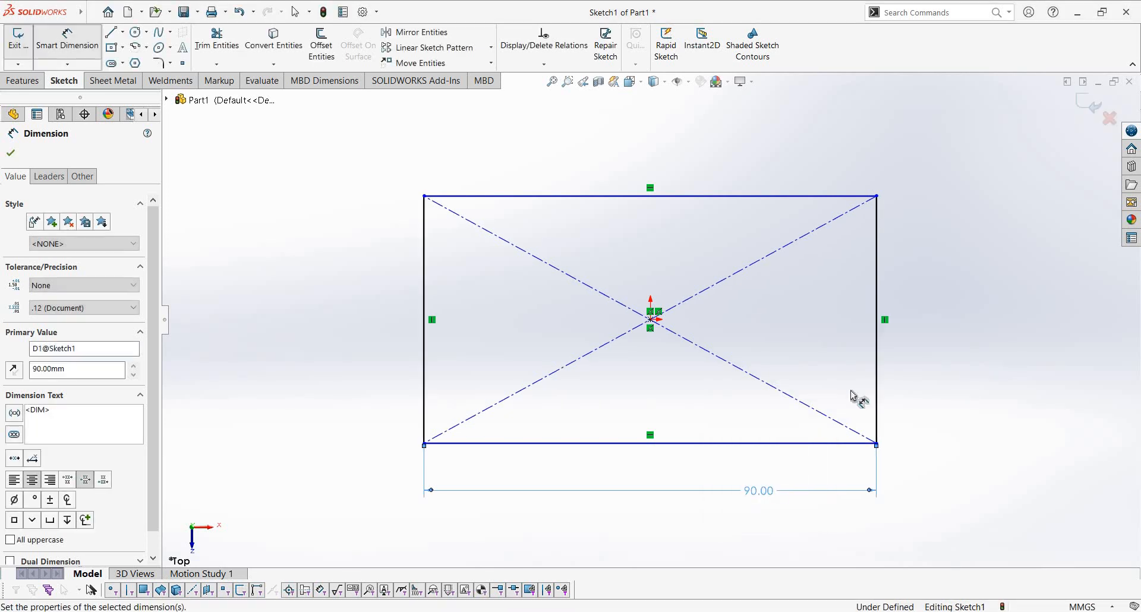
- Dimension the rectangle's right vertical edge at 50 mm and finish dimensioning
click(877, 373)
click(951, 372)
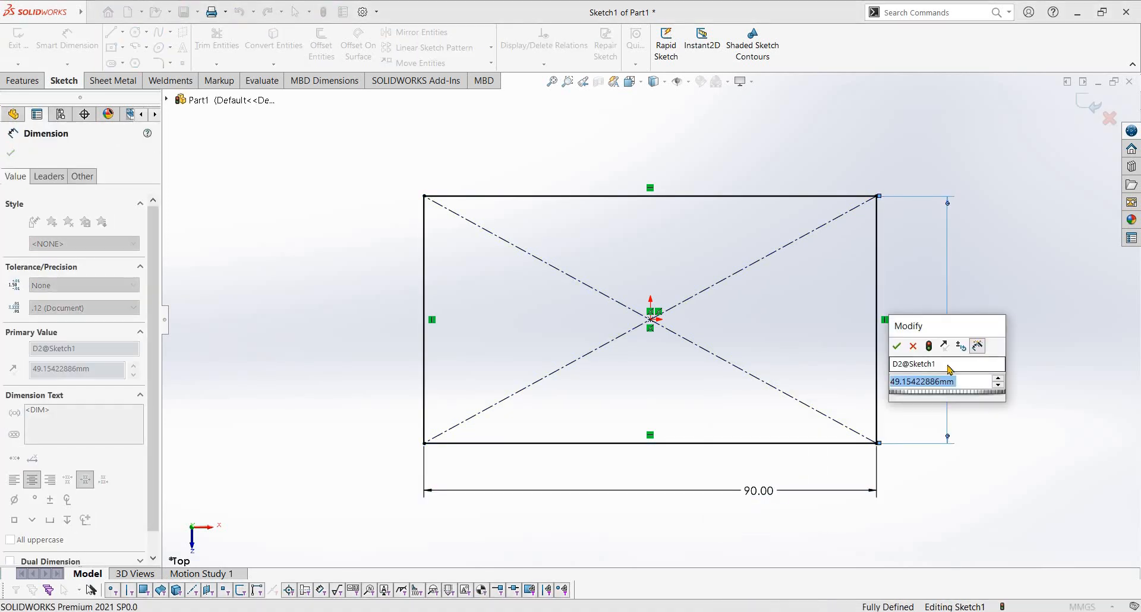
text(50)
key(Return)
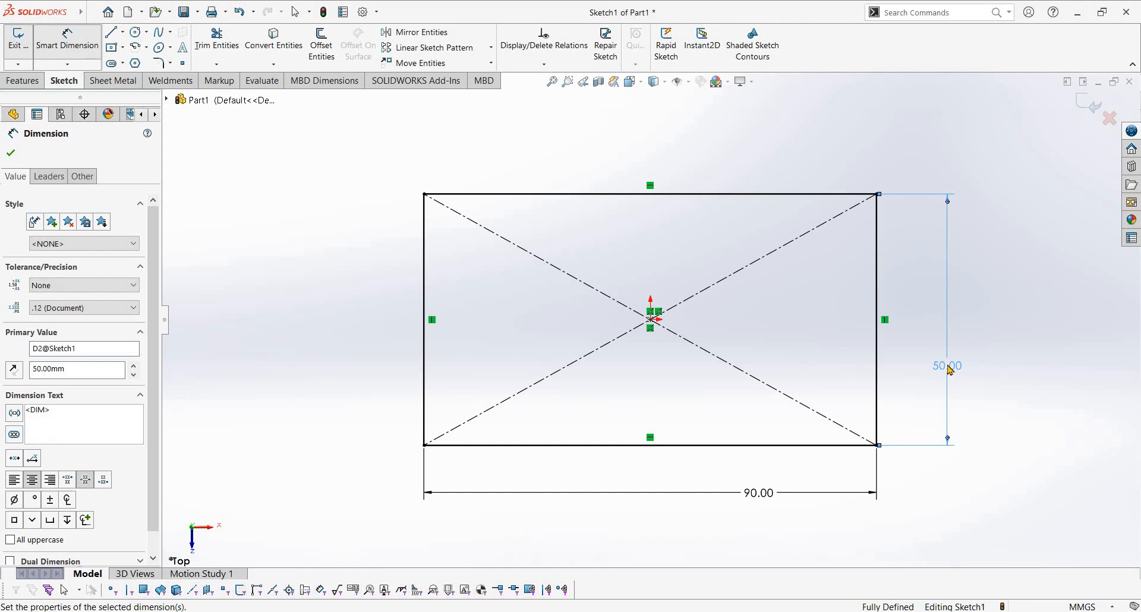
key(Escape)
- Extrude the rectangle as a boss with the Mid Plane end condition and a depth of 15 mm
key(e)
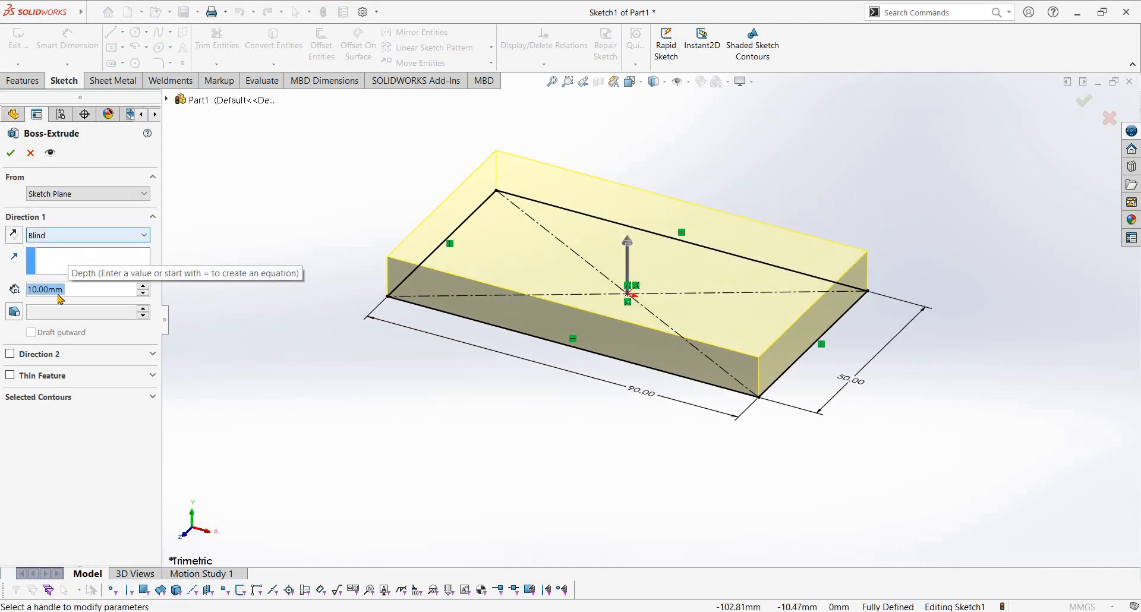
click(88, 235)
click(54, 299)
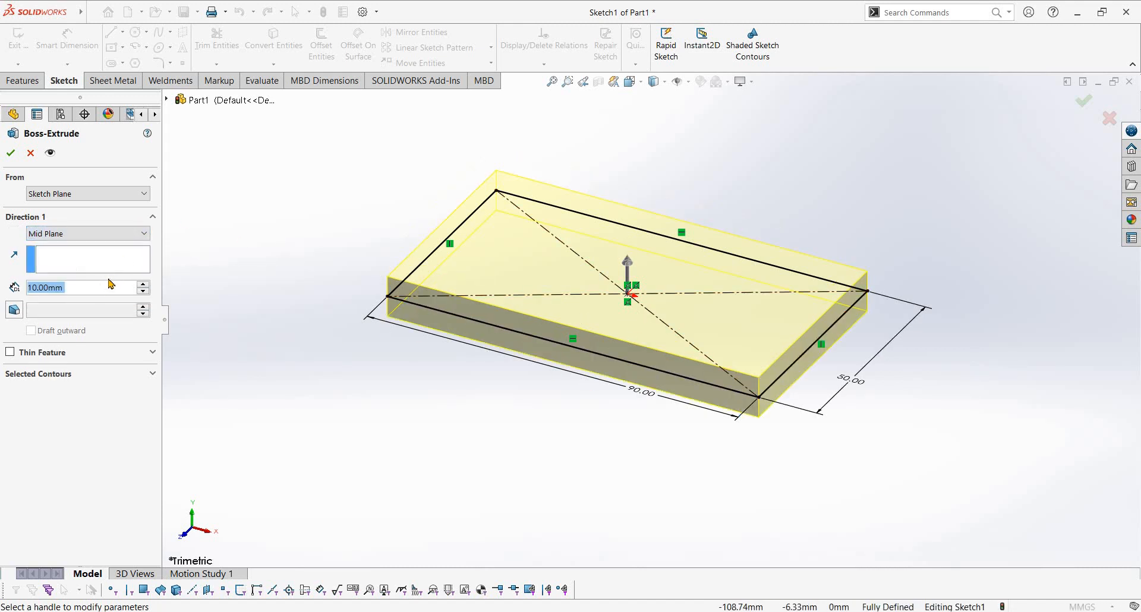
text(15)
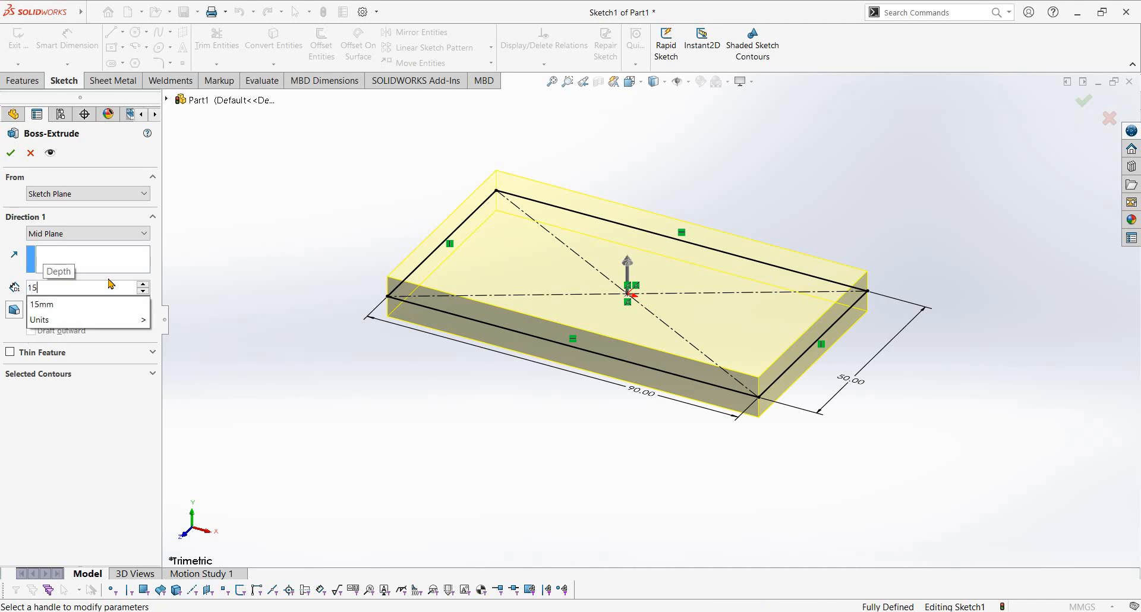
key(Return)
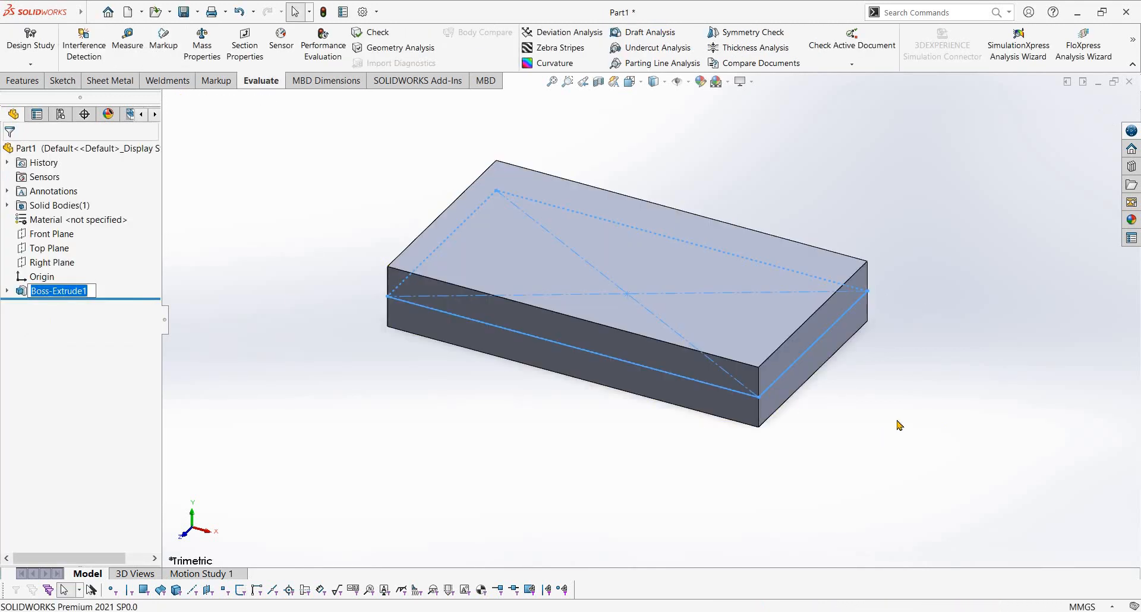
click(900, 425)
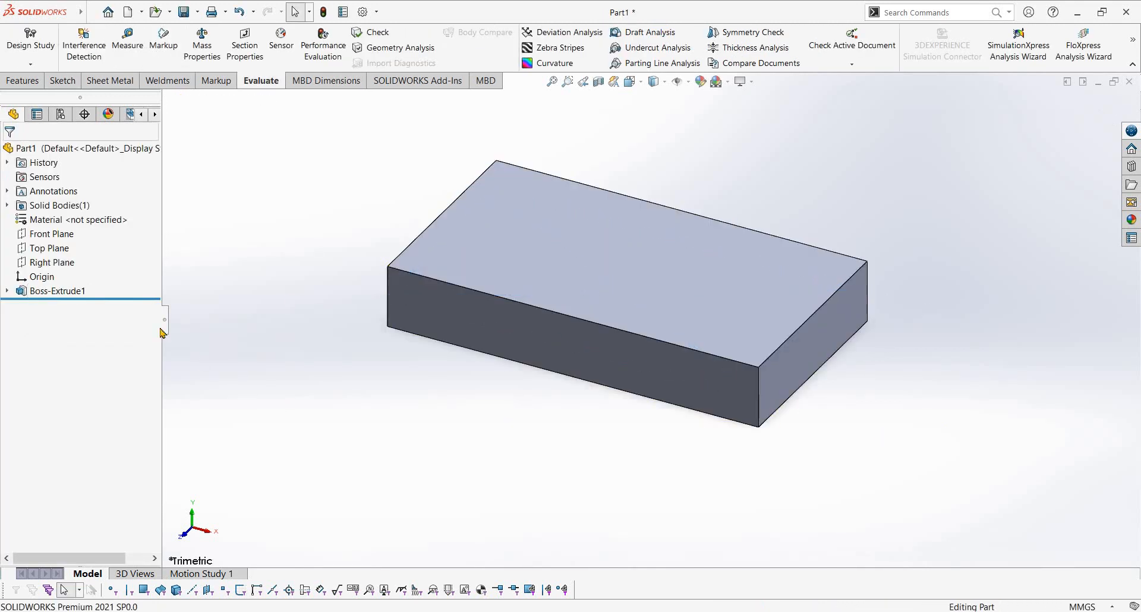
- Open a sketch on the Right Plane, check the bracket dimensions in the Photos reference drawing, and return to SOLIDWORKS
click(52, 263)
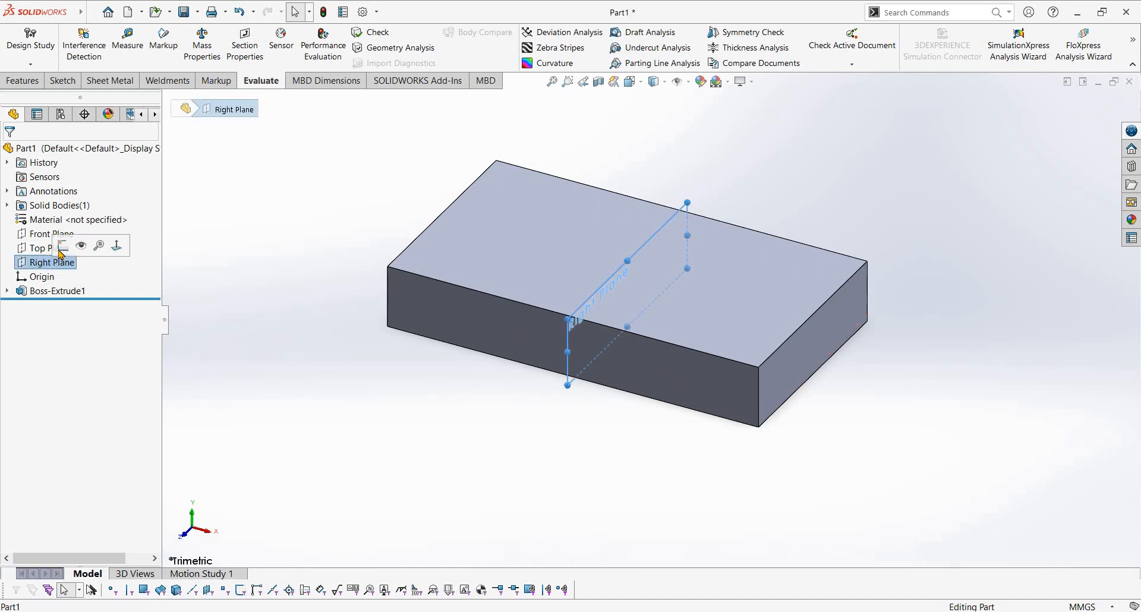
click(60, 253)
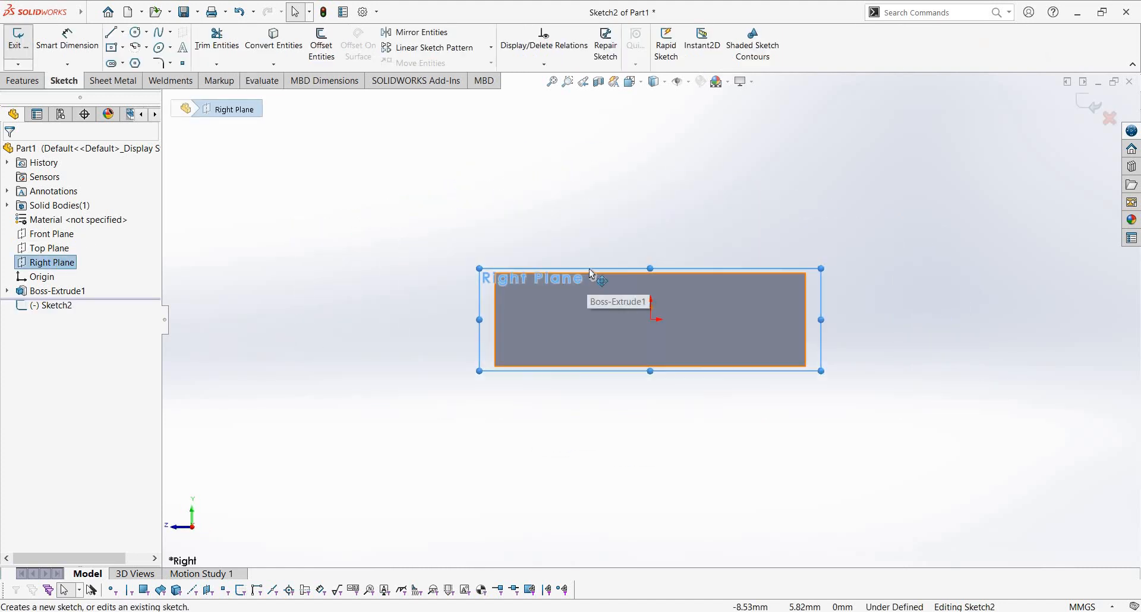
key(alt+Tab)
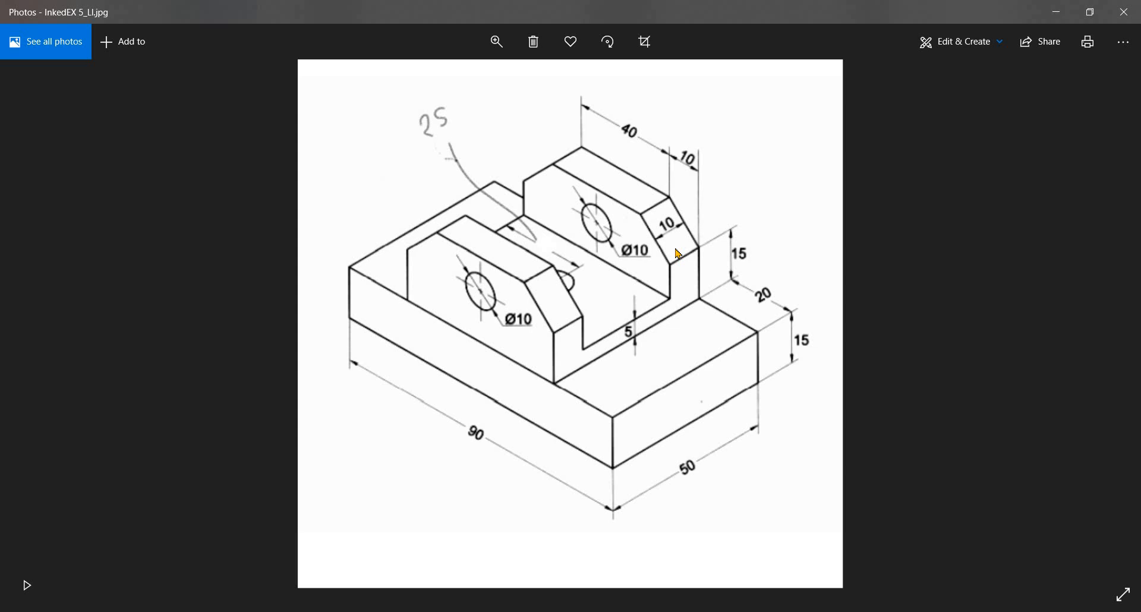
key(alt+Tab)
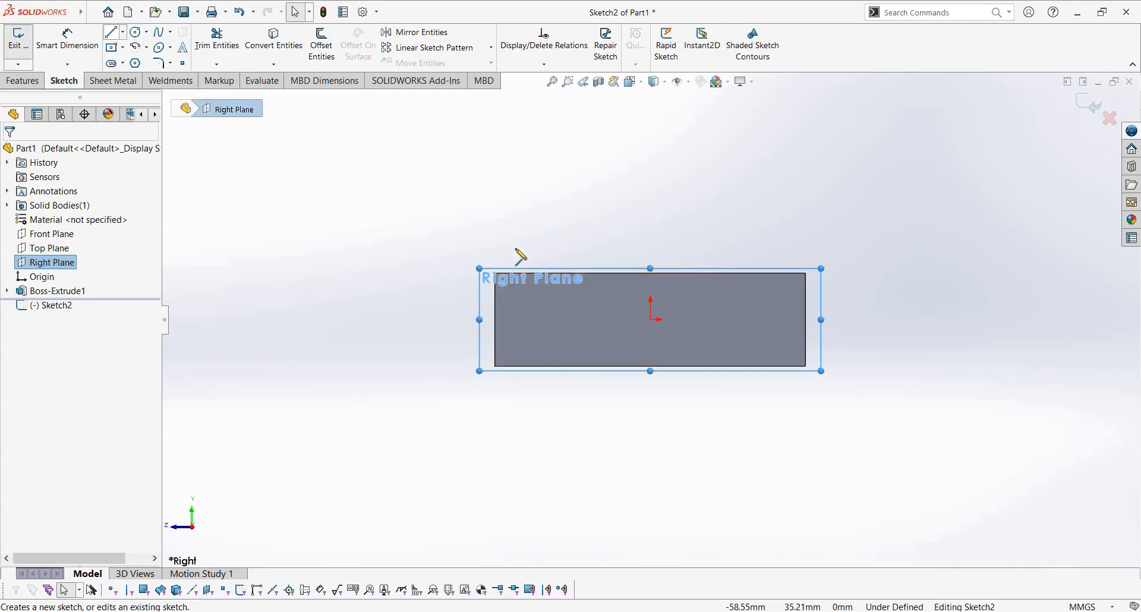
- Sketch a closed U-shaped line profile along the block's full top edge, with uprights about 3.5 mm and 4.6 mm wide
click(496, 273)
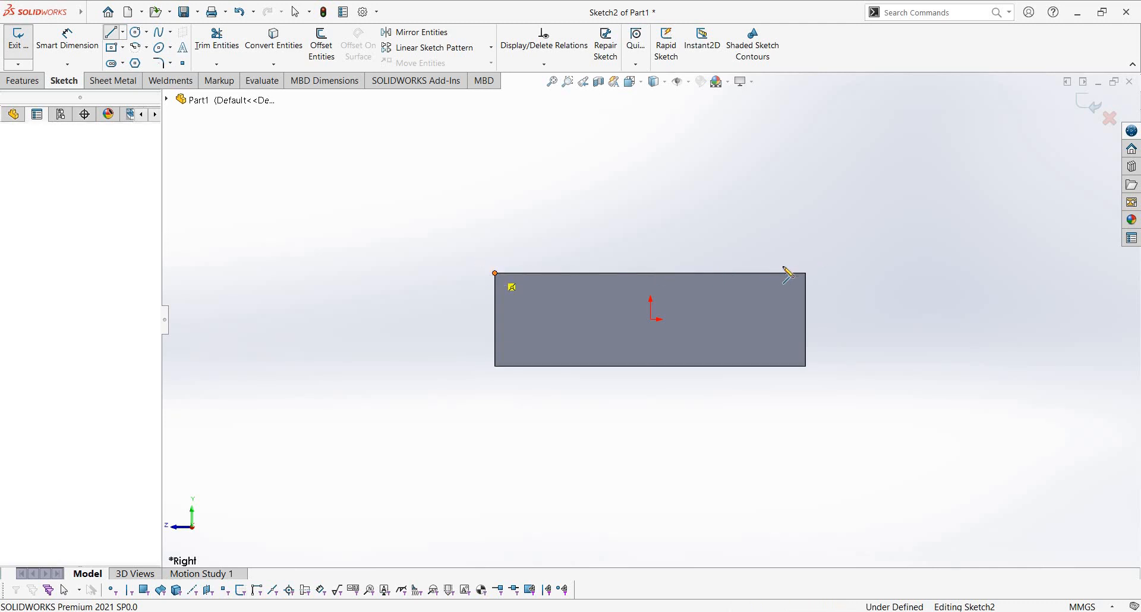
click(805, 274)
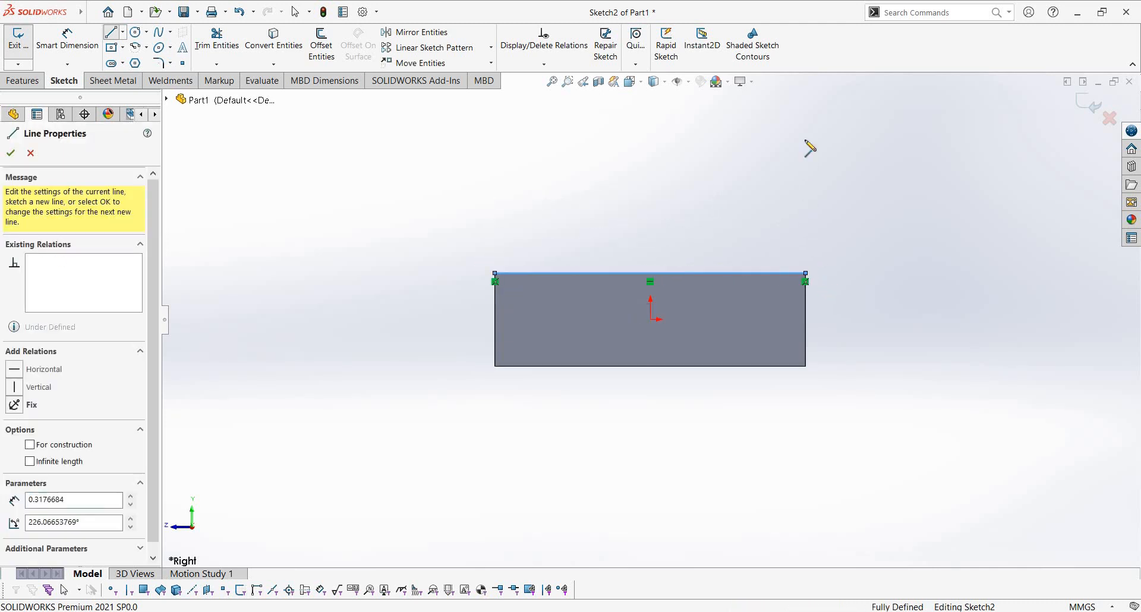
click(805, 122)
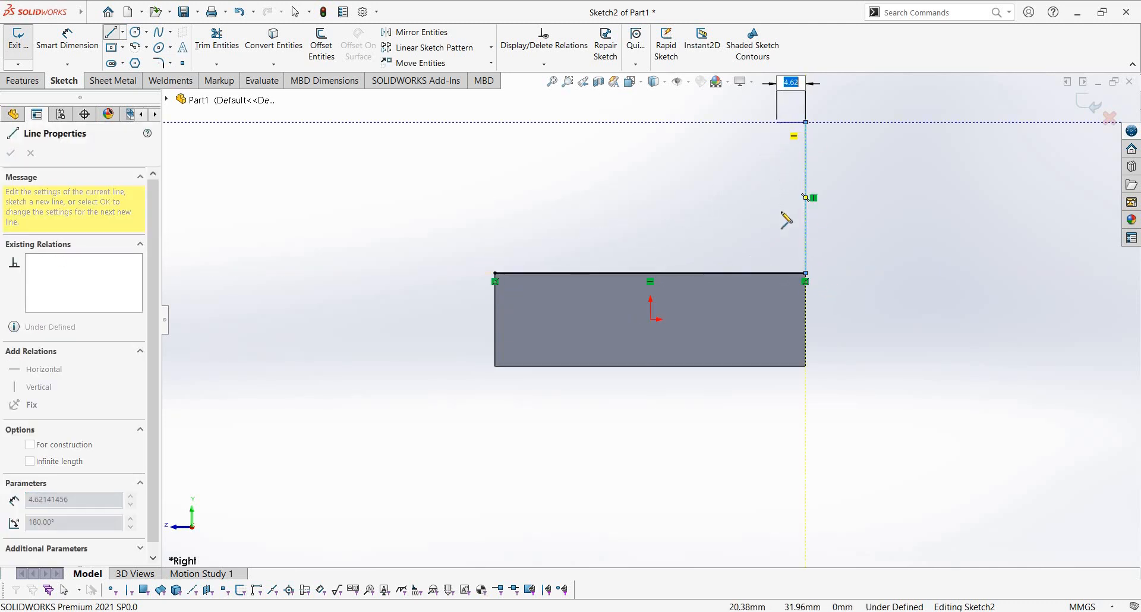
click(777, 122)
click(777, 251)
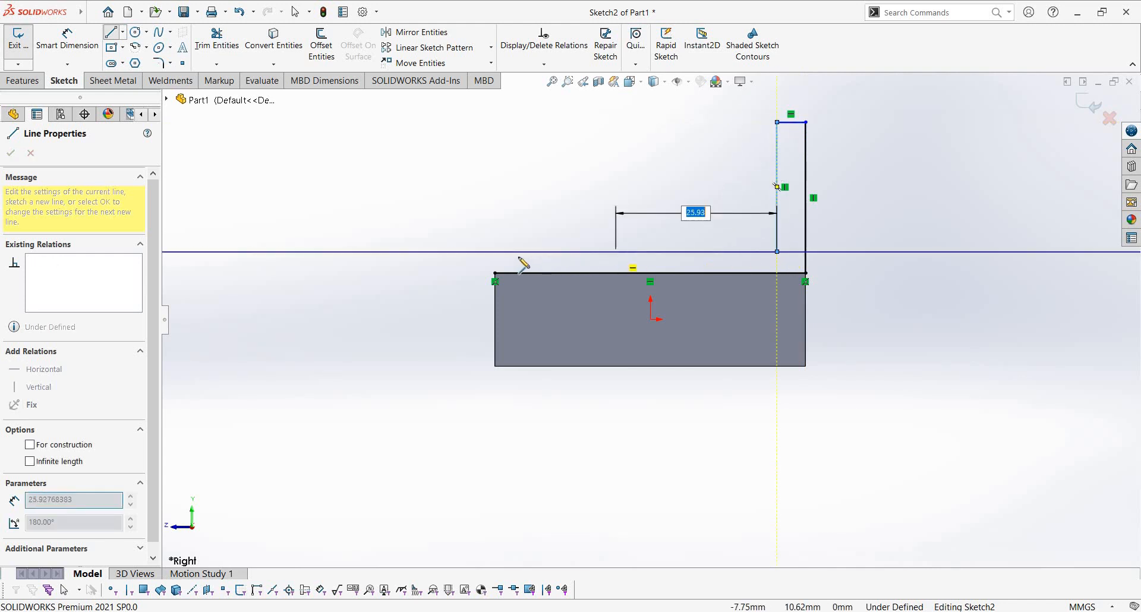
click(517, 251)
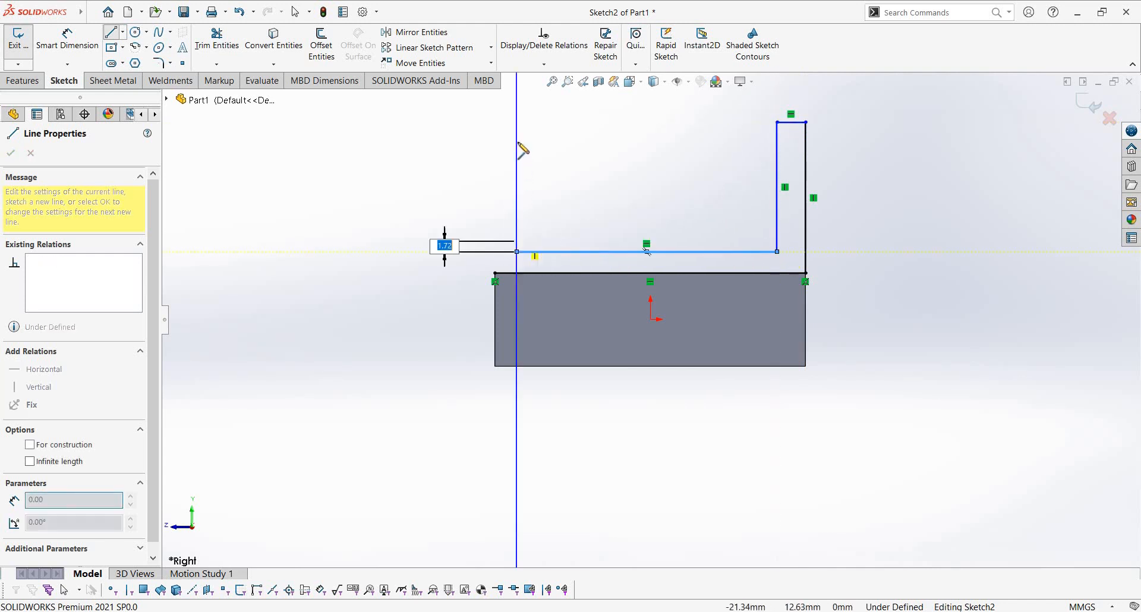
click(517, 133)
click(494, 134)
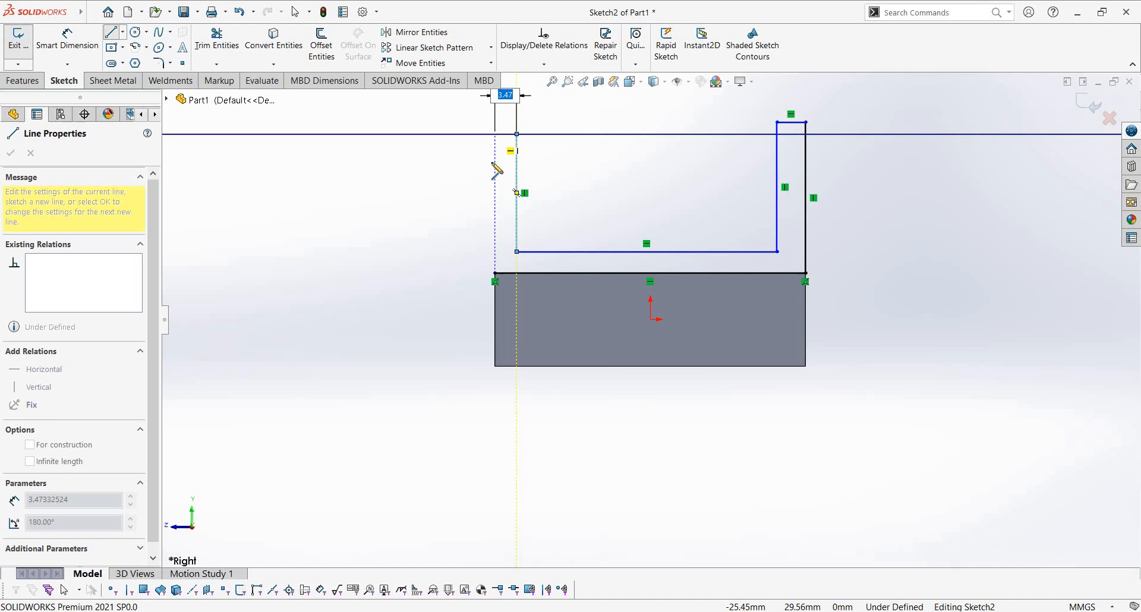
click(495, 273)
key(Escape)
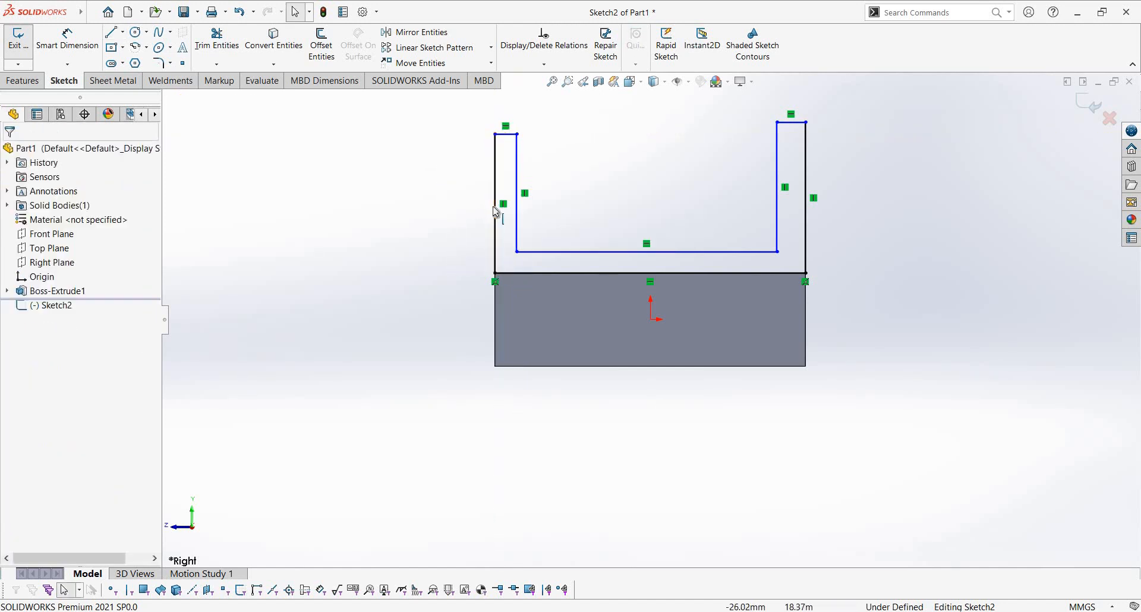
- Add an Equal relation between the two outer vertical lines of the U-shaped profile
ctrl+click(806, 222)
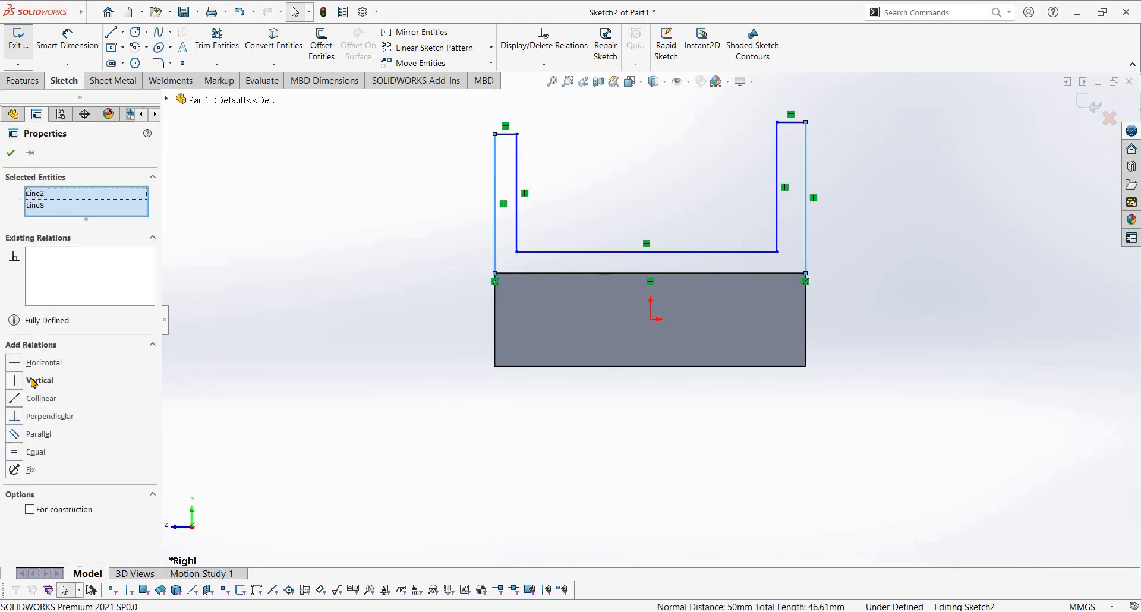
click(14, 453)
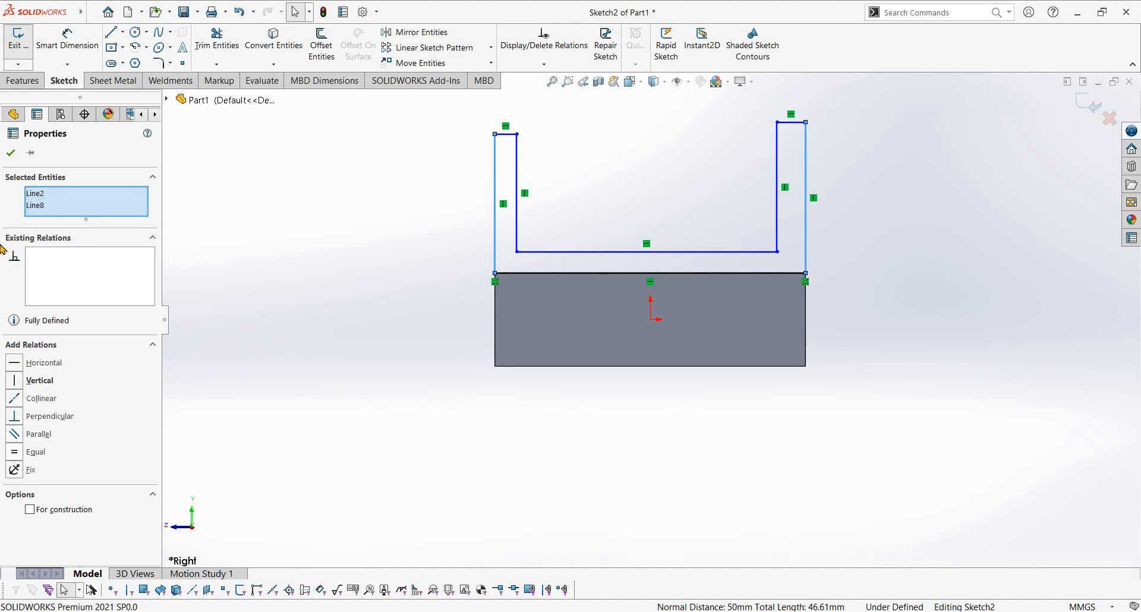
click(11, 153)
- Dimension the U-shaped profile's left outer vertical line at 25 mm
right_drag(316, 398, 363, 212)
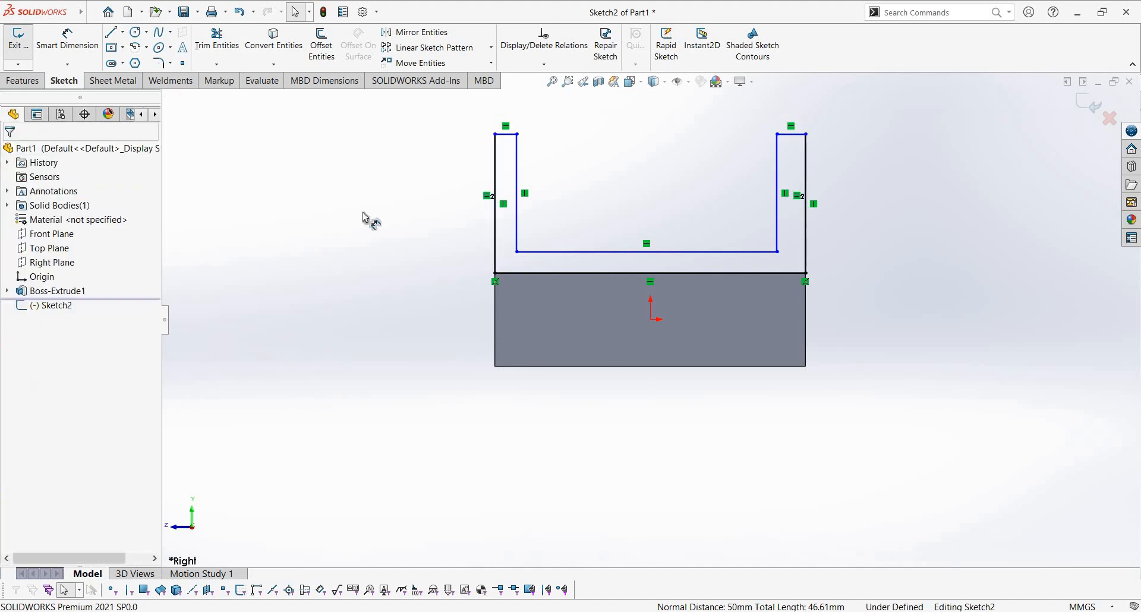
click(495, 176)
click(401, 173)
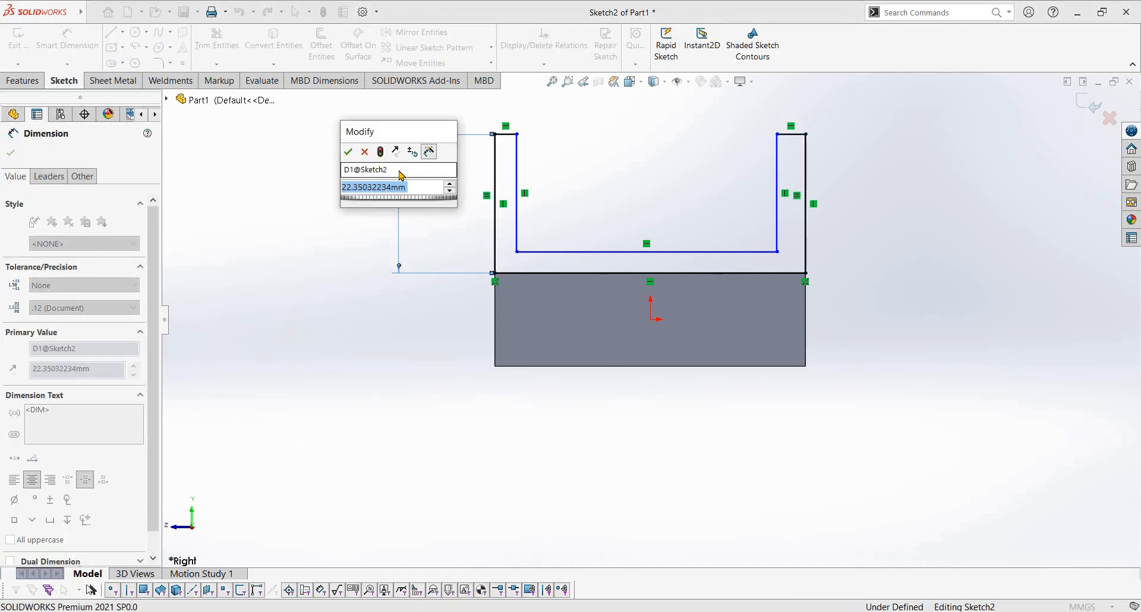
text(25)
key(Return)
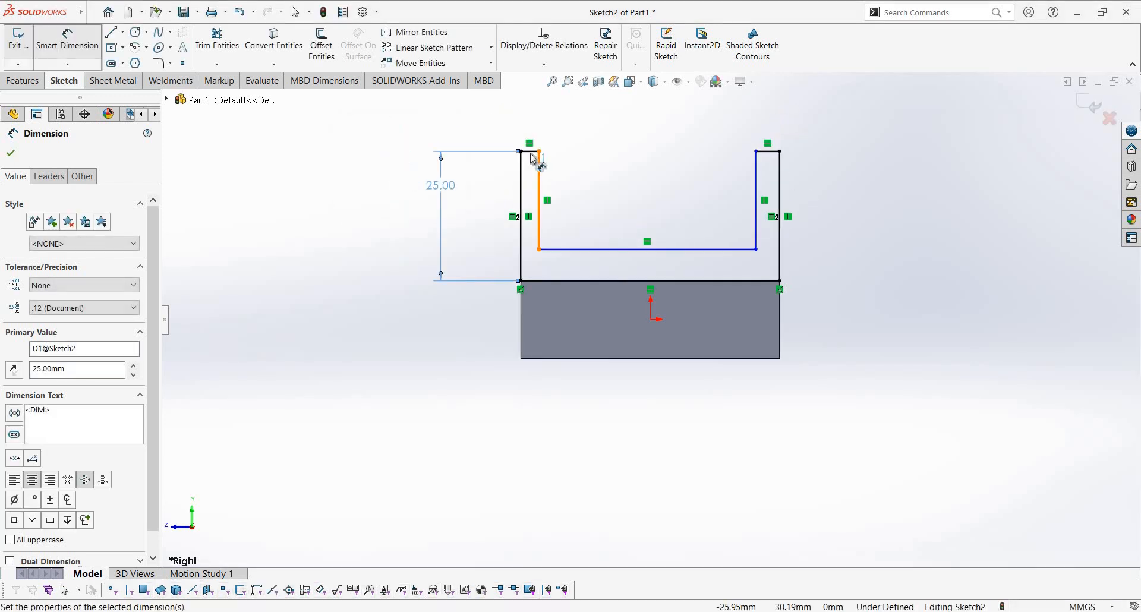
- Dimension the top line of the U-shaped profile's left upright at 10 mm
click(545, 137)
click(544, 119)
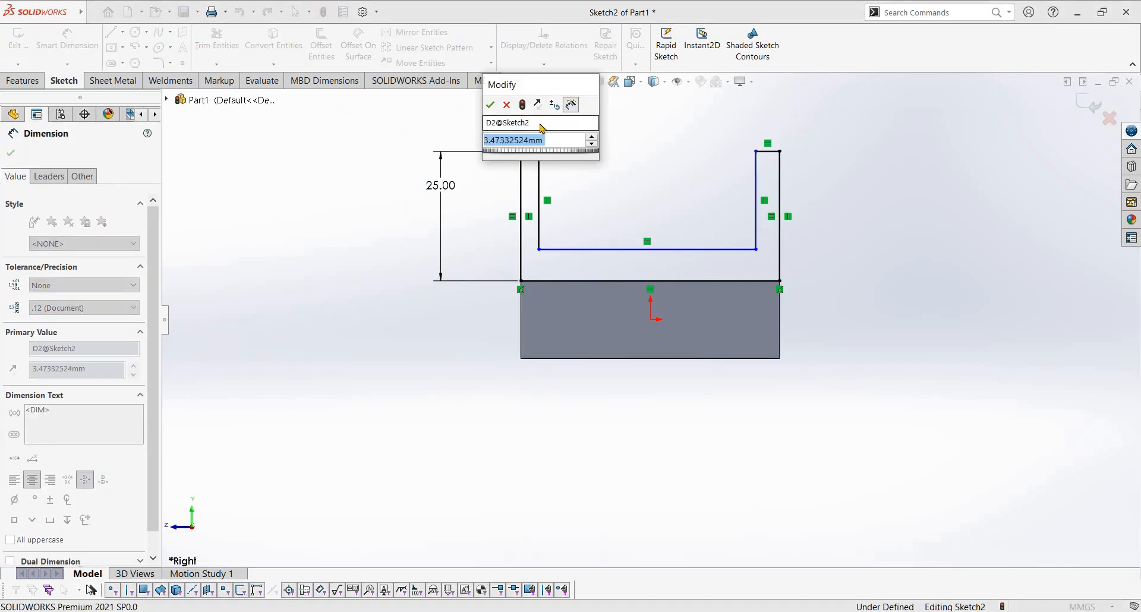
text(10)
key(Return)
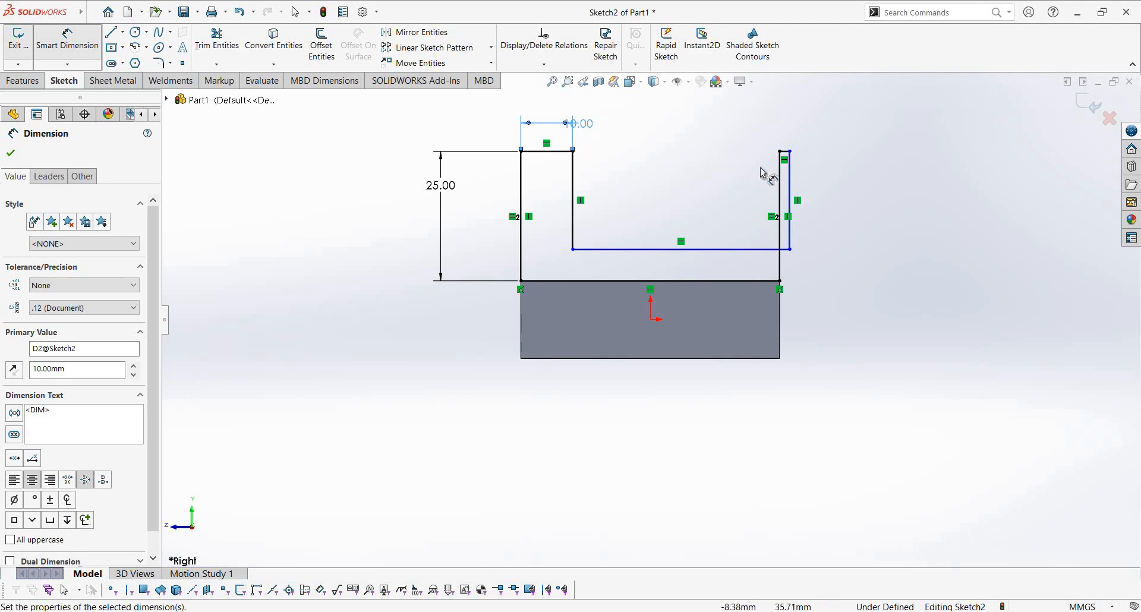
key(Escape)
- Move the right upright's inner vertical line inside its outer line and add an Equal relation between the two uprights' top lines
scroll(786, 217, down, 5)
drag(749, 290, 654, 274)
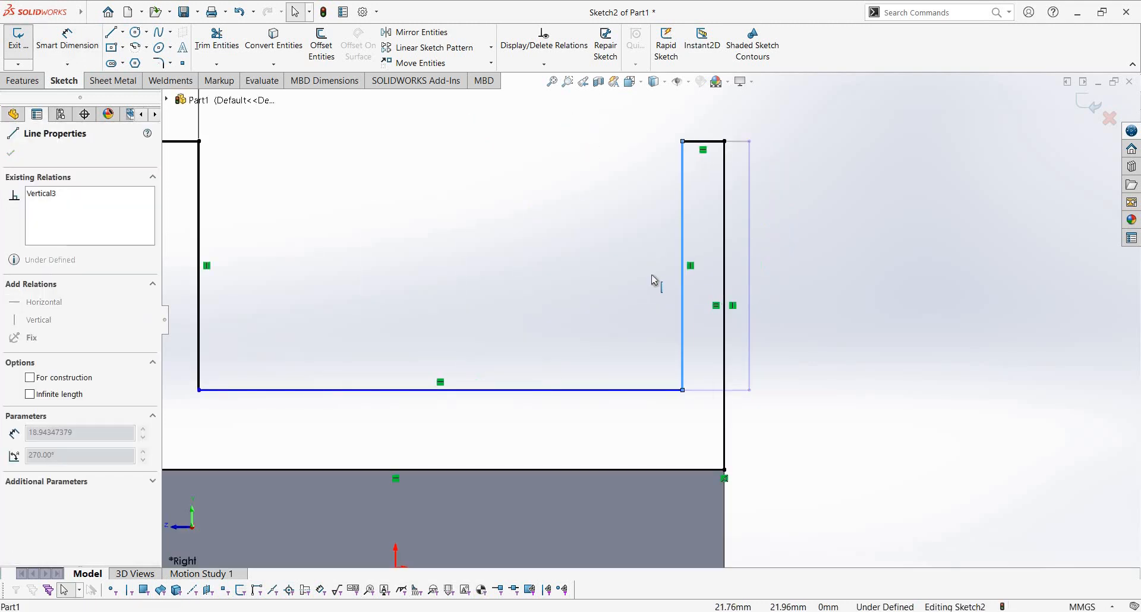
scroll(545, 252, up, 3)
click(352, 218)
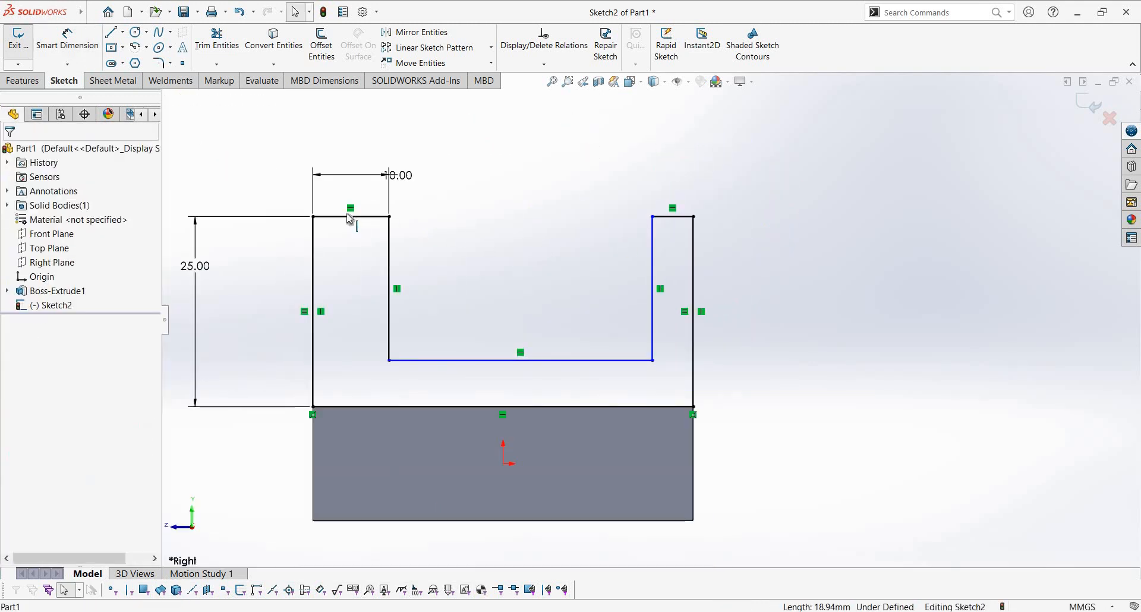
ctrl+click(676, 223)
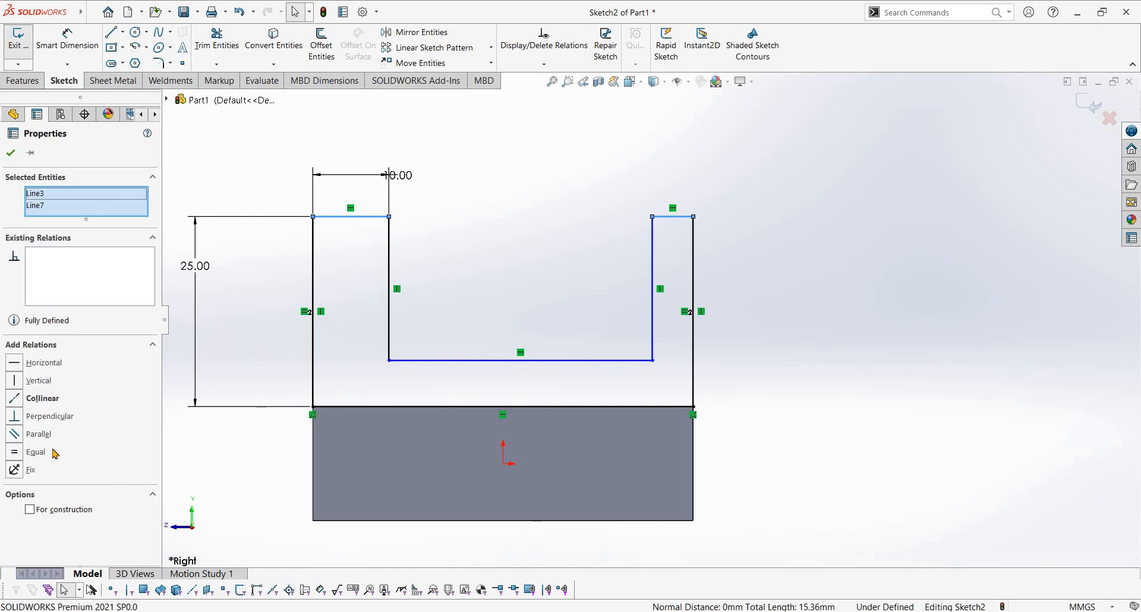
click(15, 453)
click(10, 154)
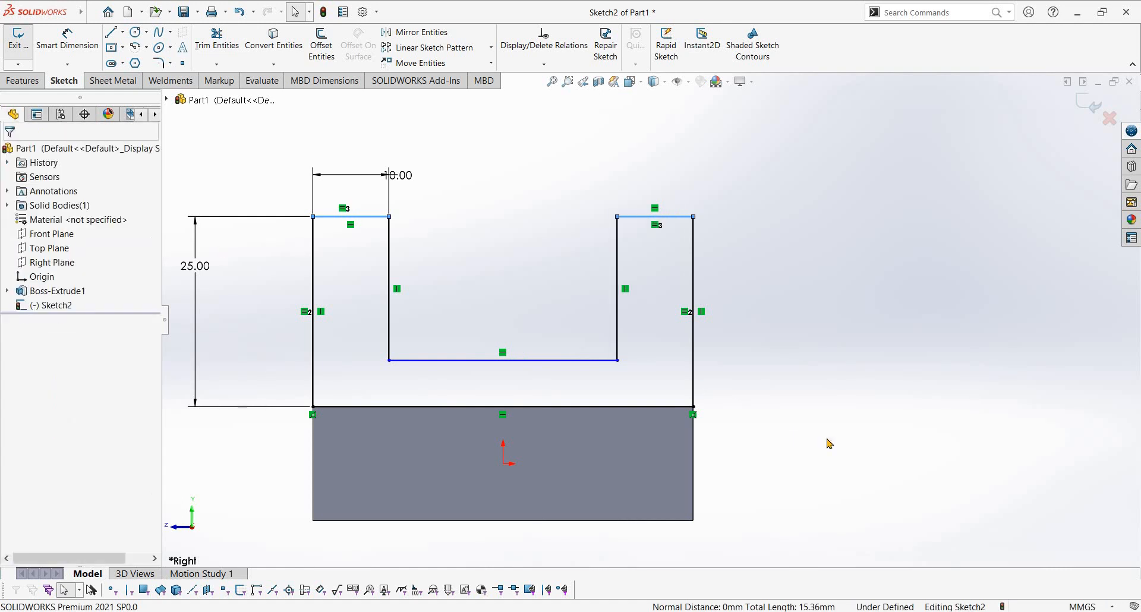
- Dimension the distance between the U-shaped profile's inner floor line and its bottom line at 5 mm
key(d)
click(580, 360)
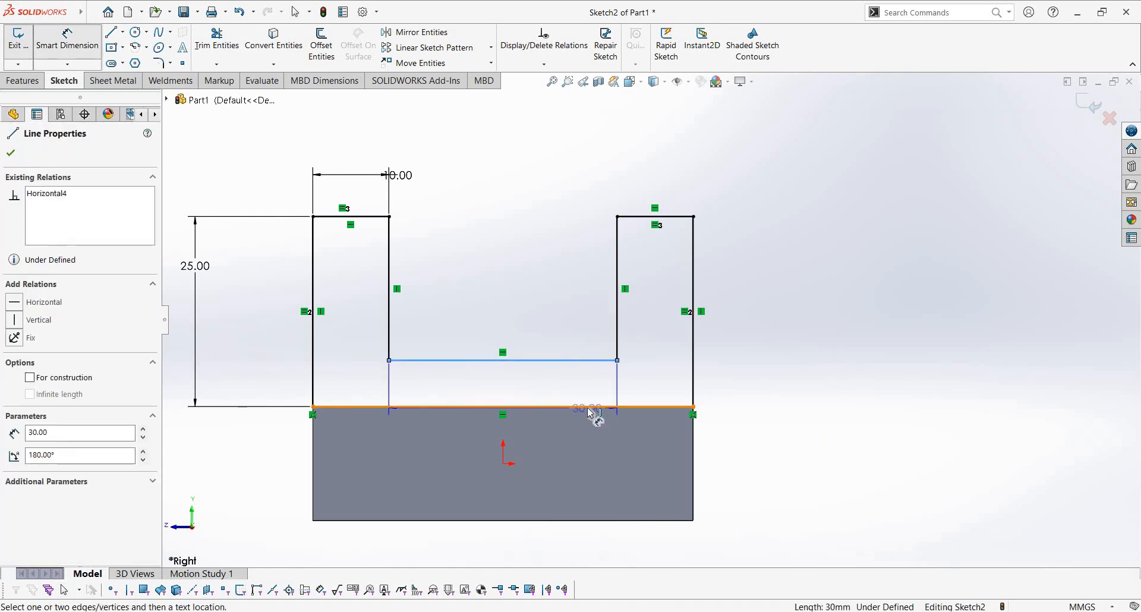
click(589, 408)
click(646, 378)
text(5)
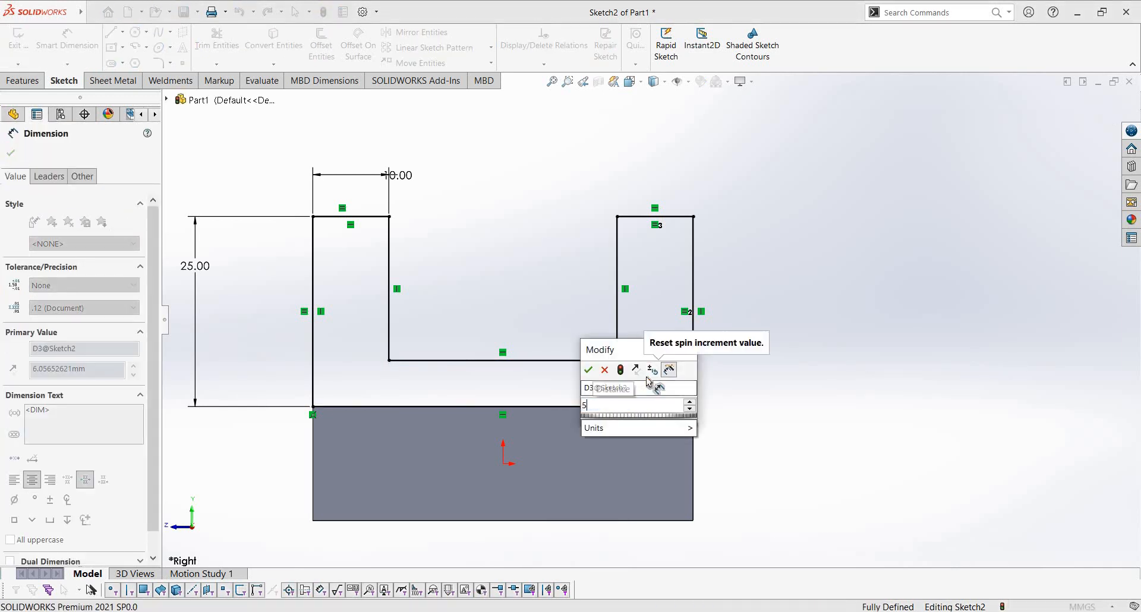
key(Return)
- Check the upright section's length in the Photos reference drawing, return to SOLIDWORKS, and extrude the U-shaped profile 50 mm with the Mid Plane end condition
scroll(805, 314, up, 3)
middle_drag(846, 321, 848, 366)
scroll(586, 368, down, 2)
middle_drag(782, 310, 780, 323)
key(alt+Tab)
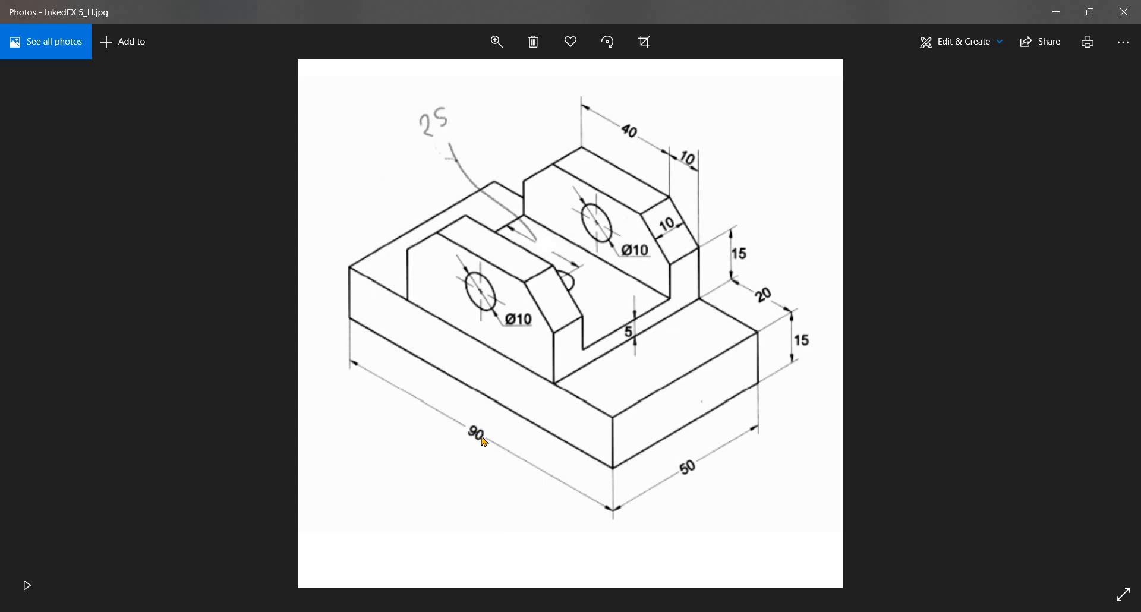
key(alt+Tab)
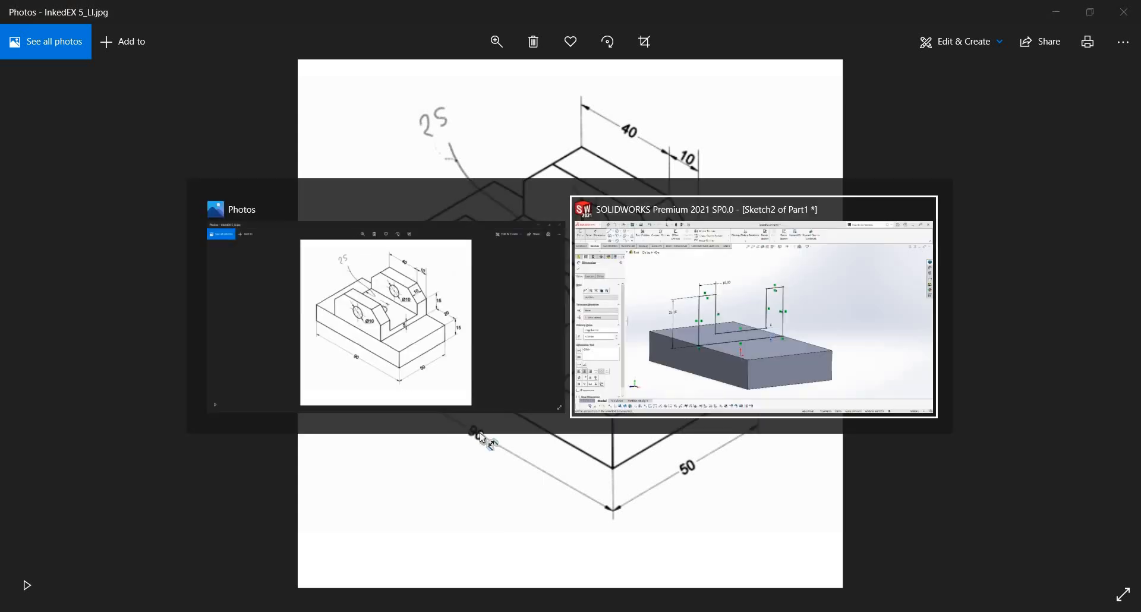
click(37, 83)
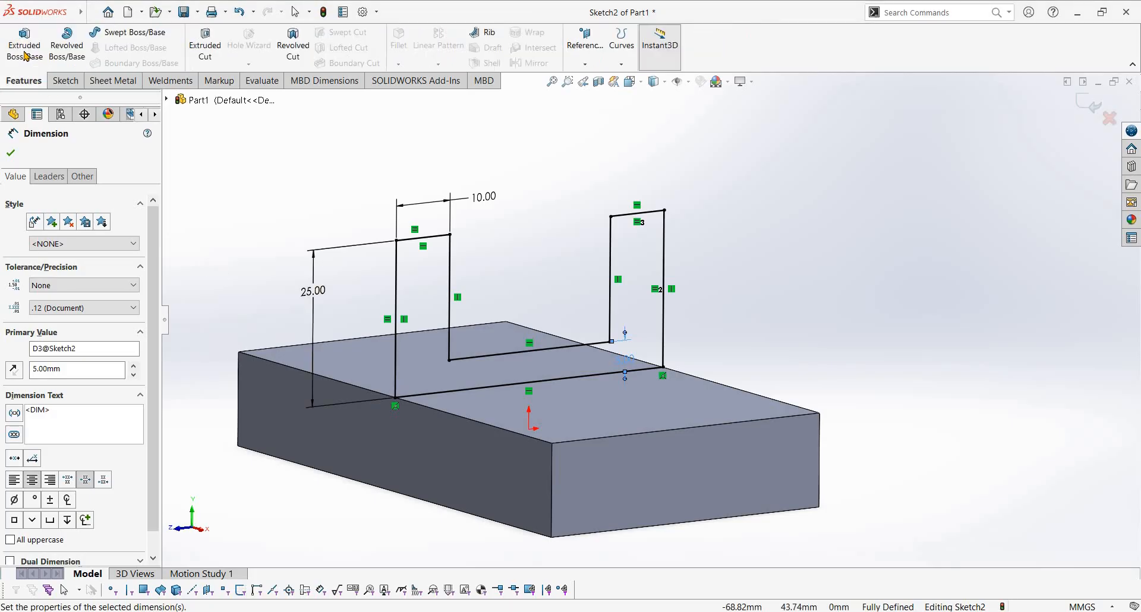
click(24, 52)
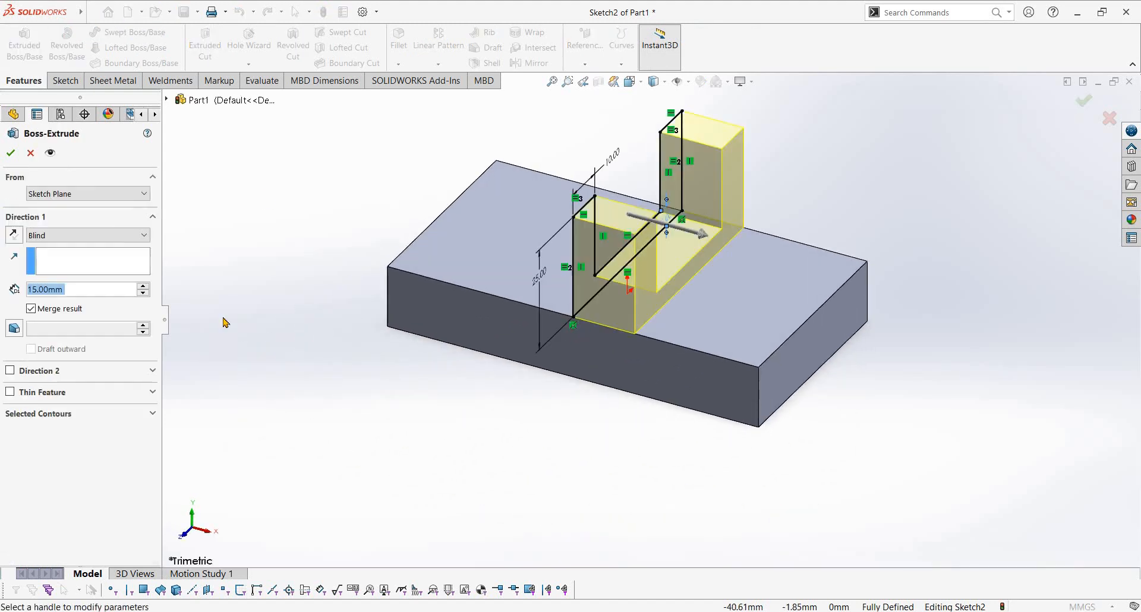
click(60, 235)
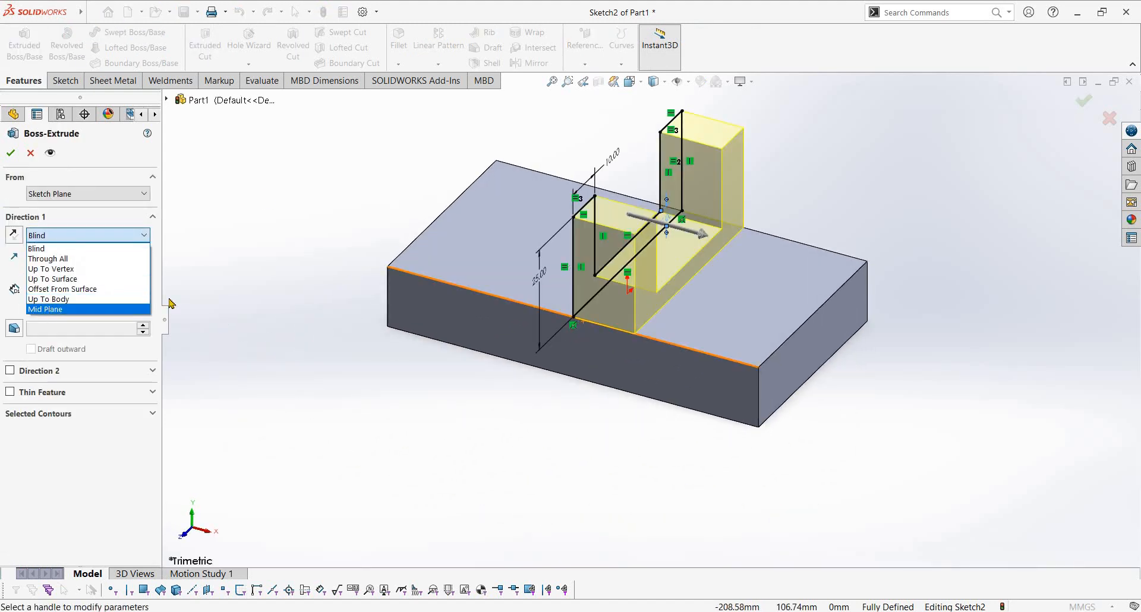
click(47, 309)
text(50)
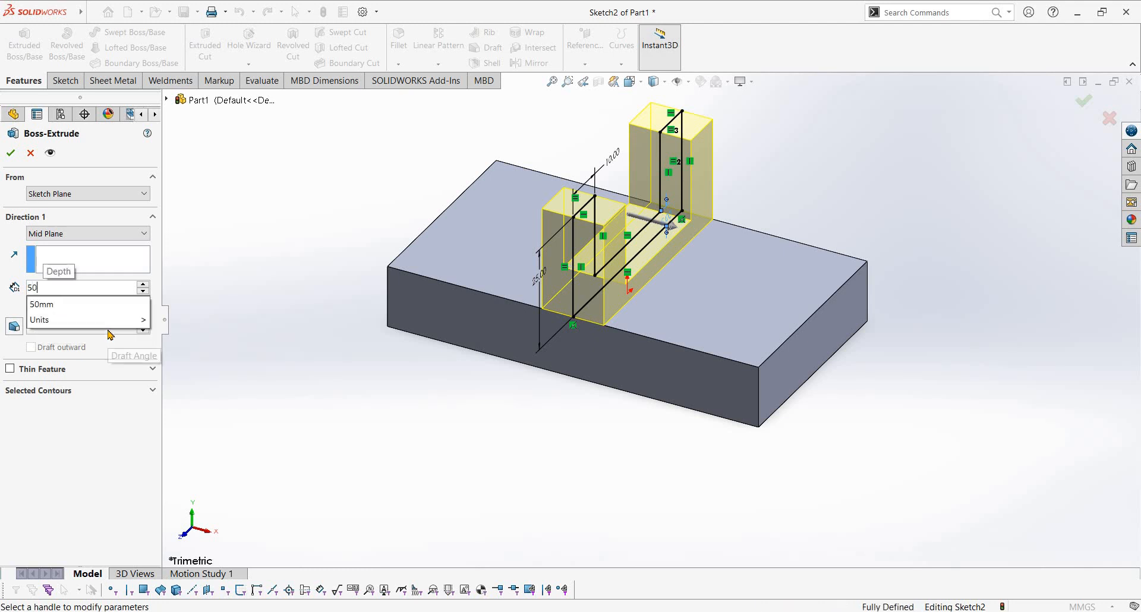
key(Return)
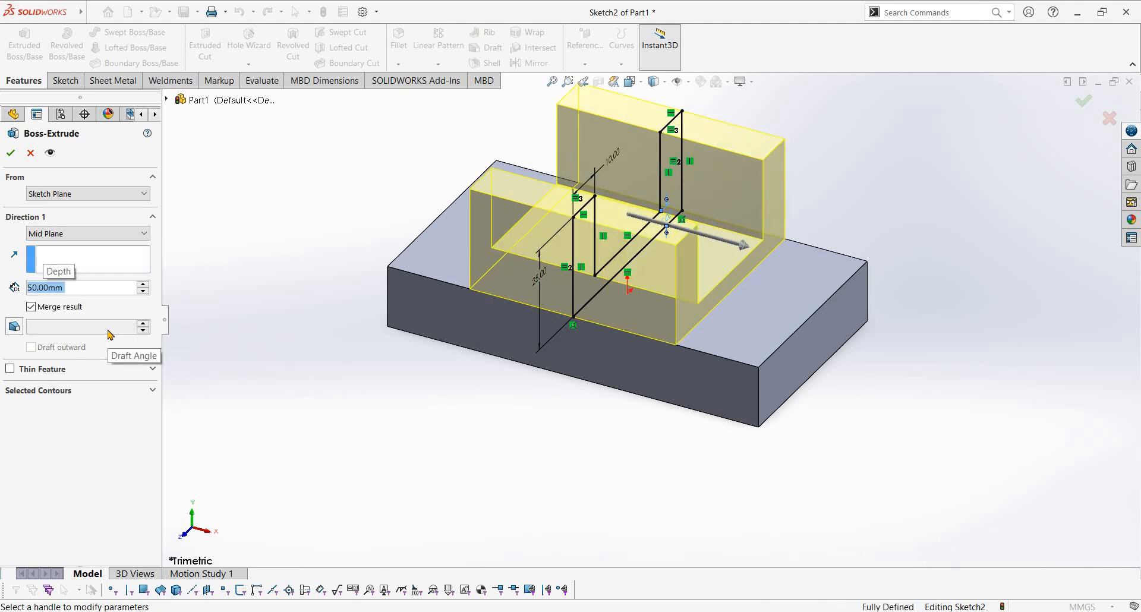
key(Return)
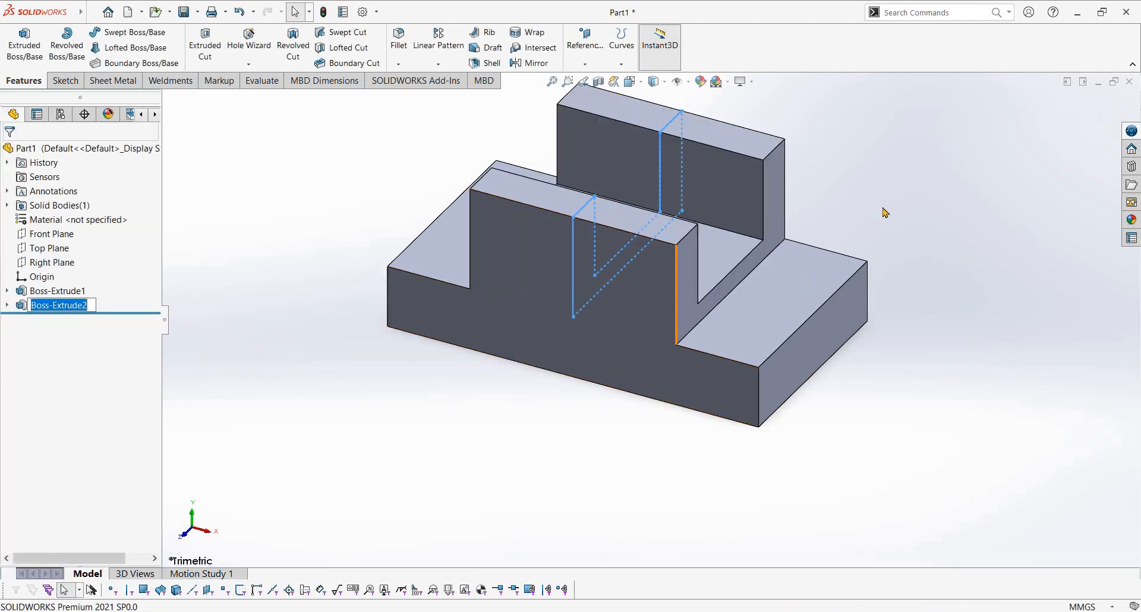
key(Escape)
- Check the chamfer size in the Photos reference drawing, return to SOLIDWORKS, and start a Chamfer on both uprights' top edges at one end
middle_drag(741, 254, 745, 212)
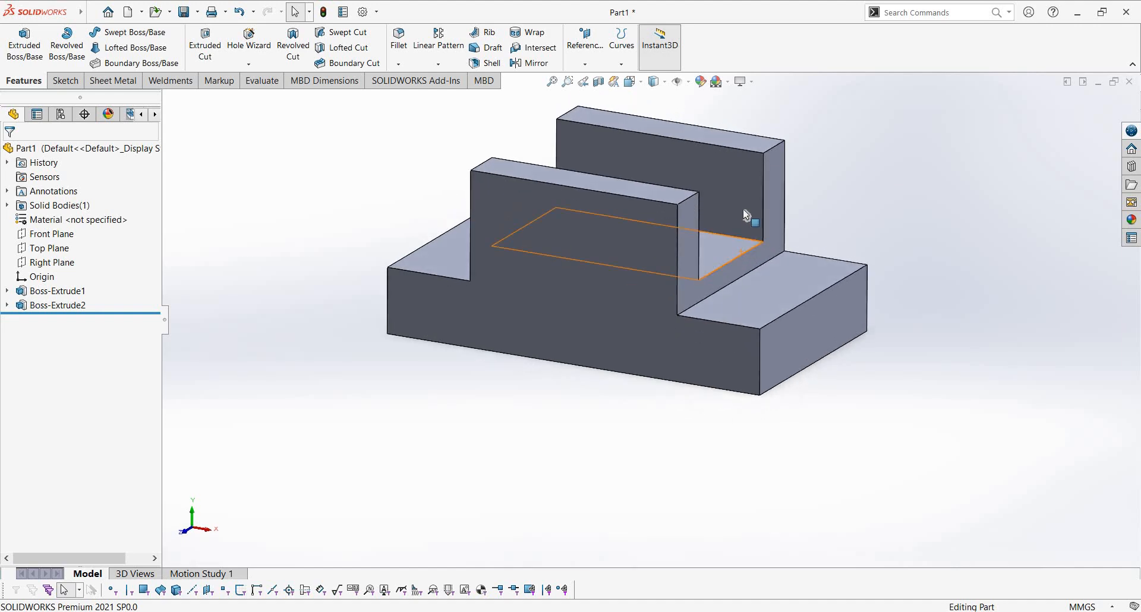
key(alt+Tab)
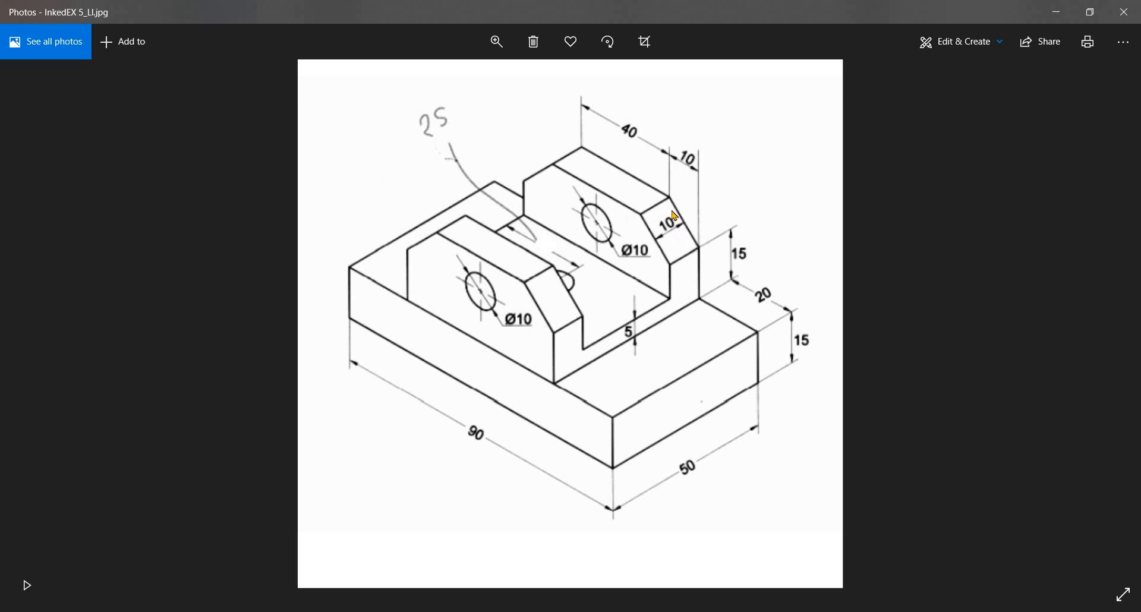
key(alt+Tab)
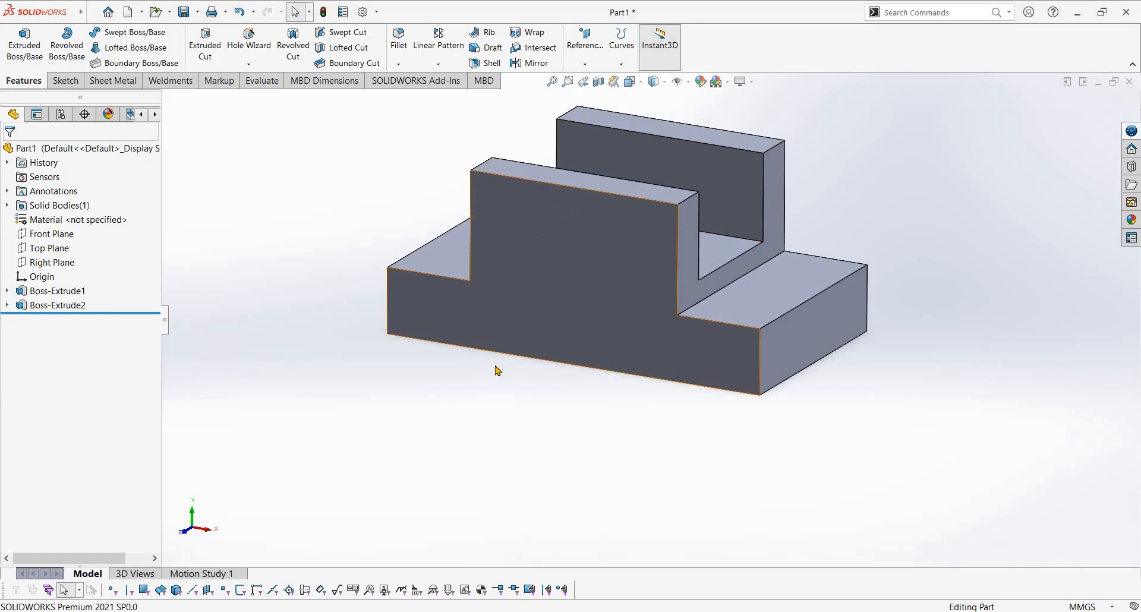
click(398, 64)
click(408, 95)
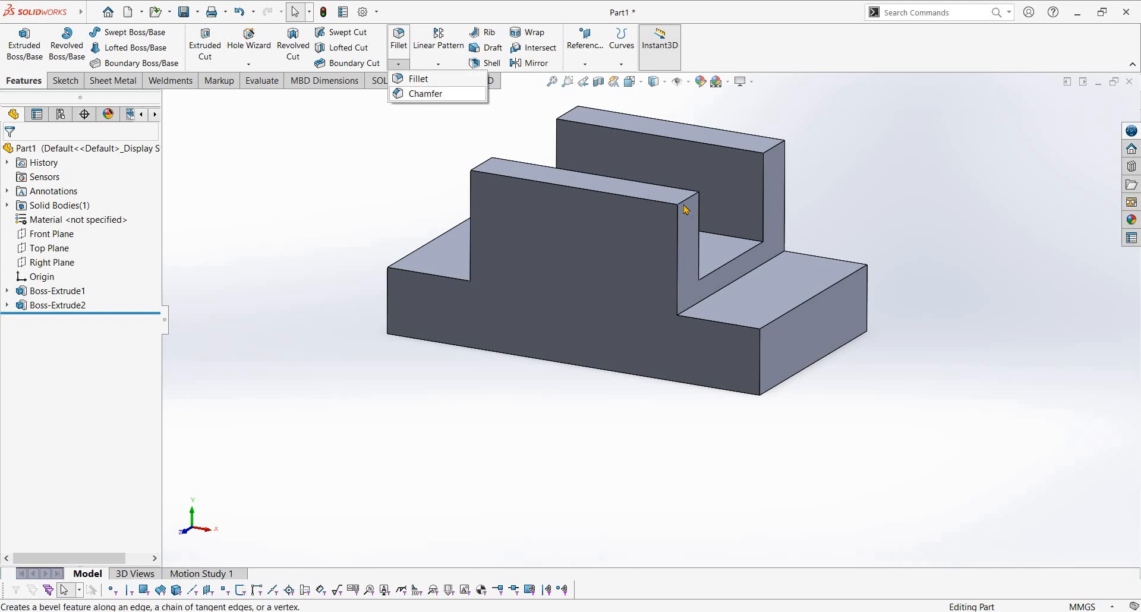
click(691, 205)
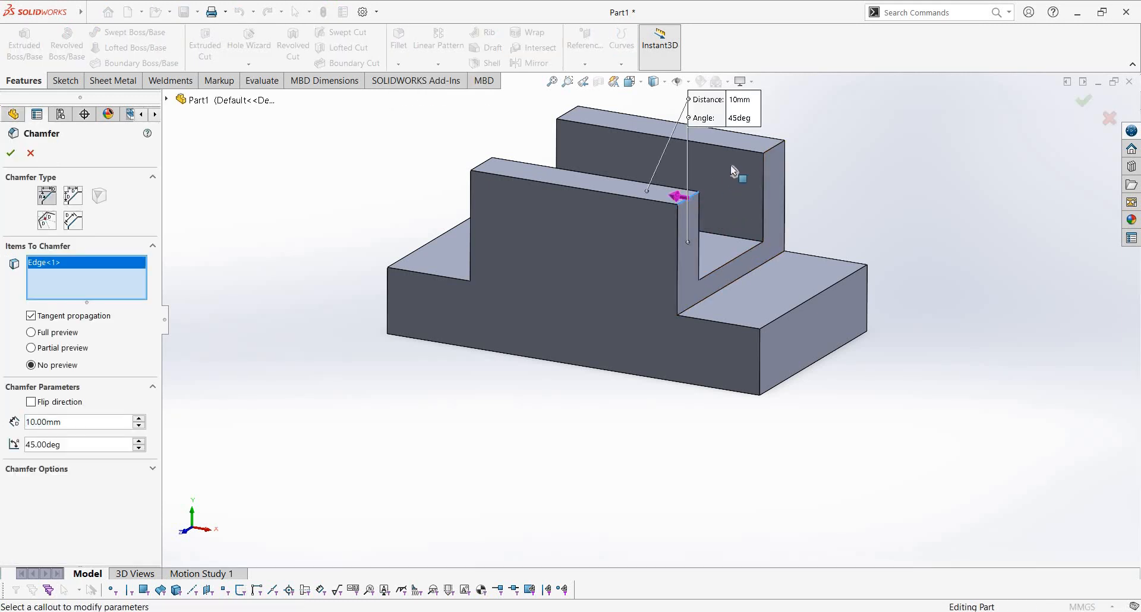
click(774, 147)
- Add both uprights' top edges at the opposite end to the chamfer, keeping only the four end edges selected
middle_drag(559, 218, 619, 220)
click(621, 215)
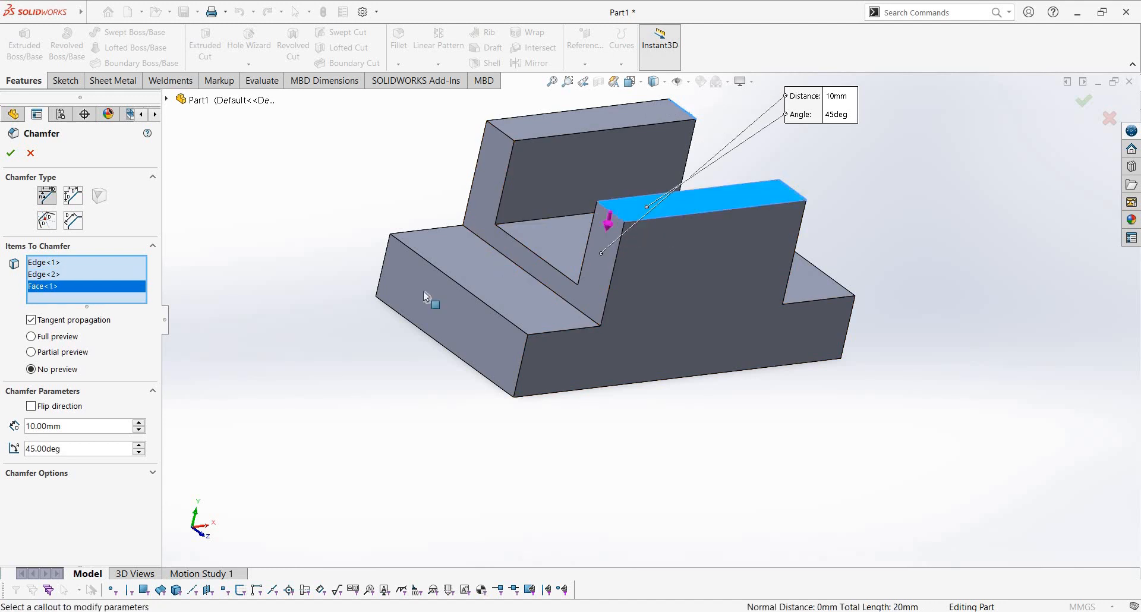
right_click(61, 287)
click(94, 309)
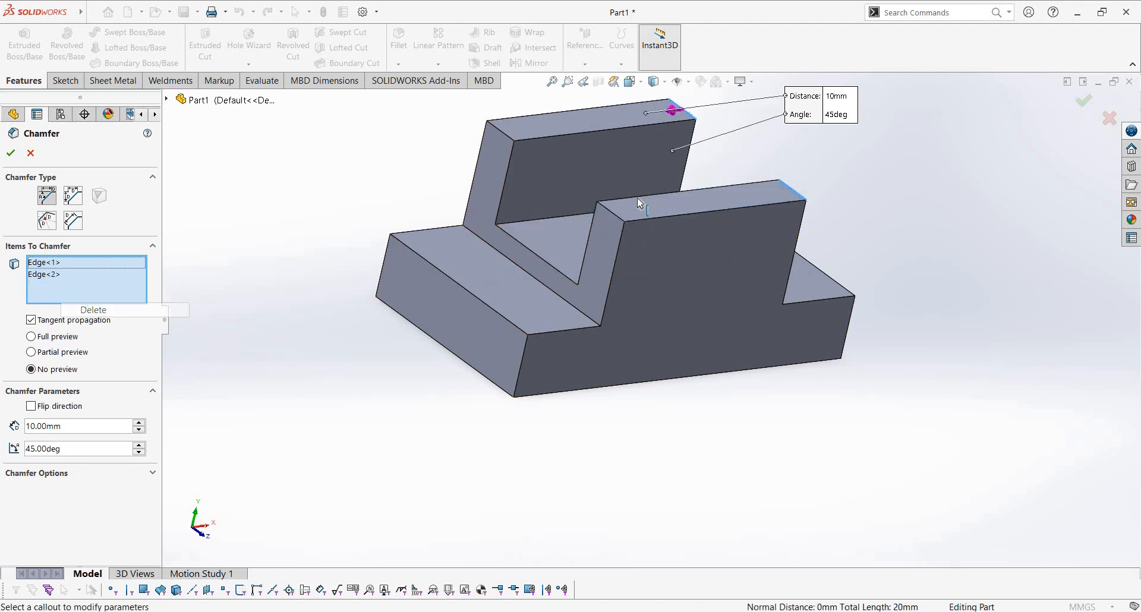
click(510, 149)
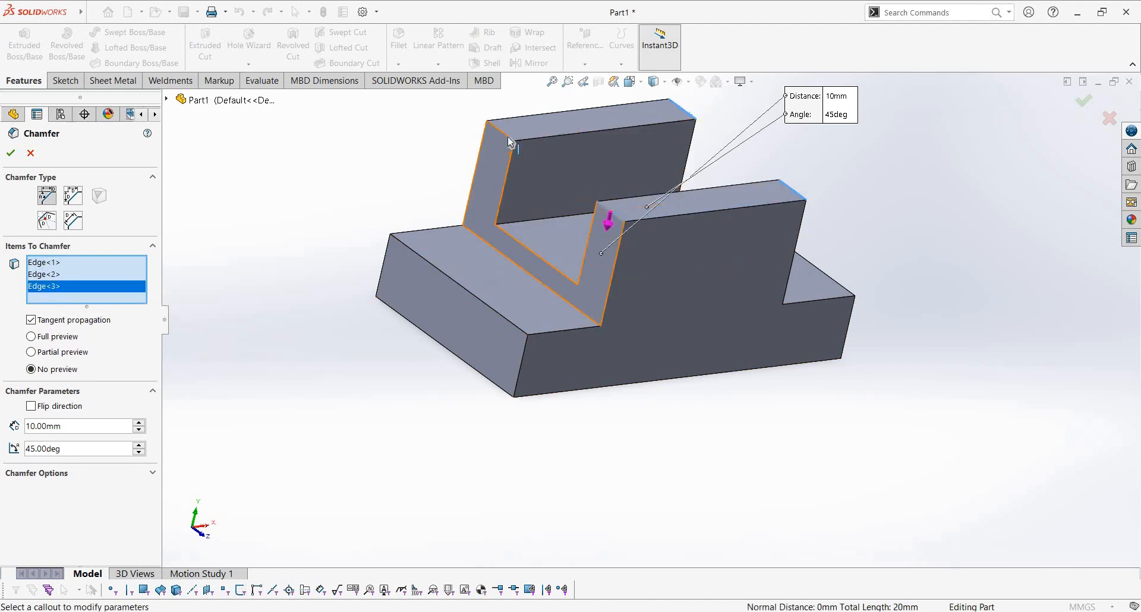
click(503, 132)
- Set the chamfer to Symmetric at 10 mm with full preview and apply it to the four selected edges
click(72, 196)
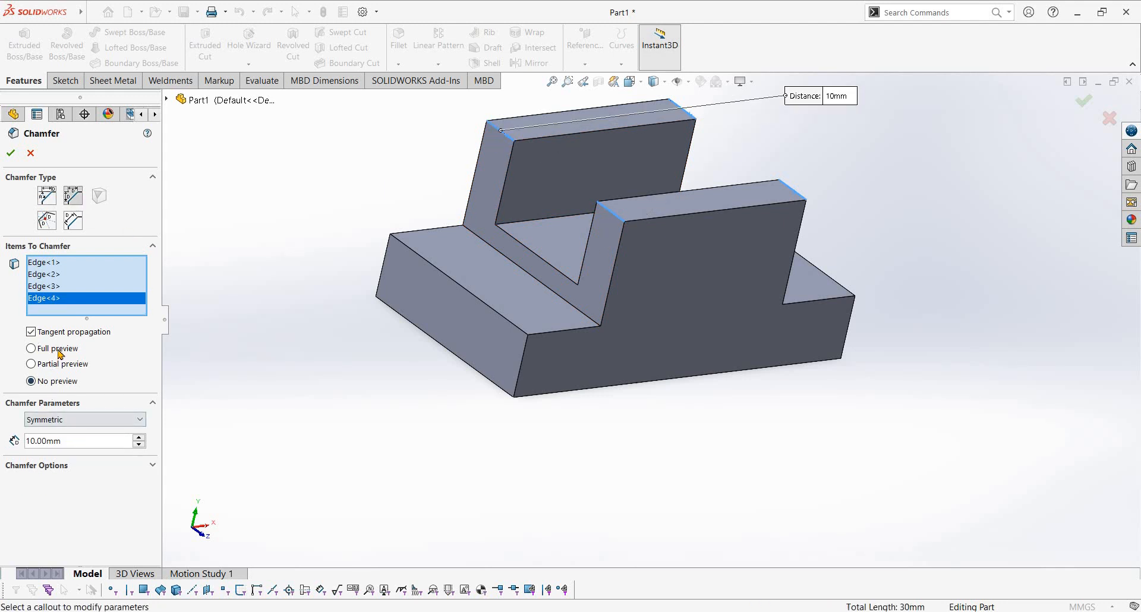
middle_drag(638, 309, 596, 245)
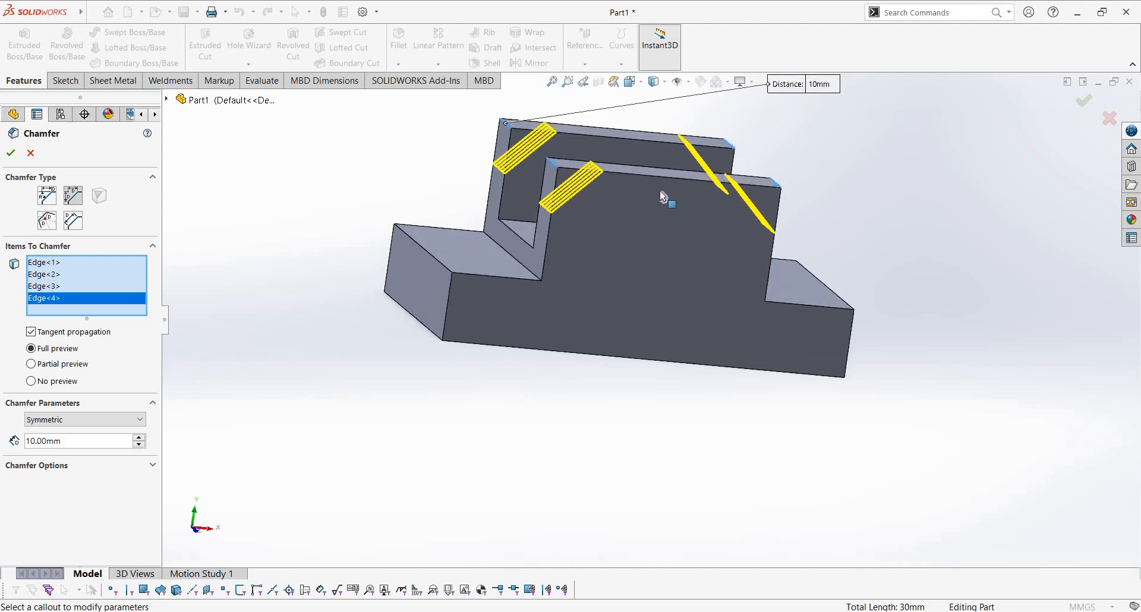
scroll(661, 194, up, 3)
scroll(283, 264, down, 2)
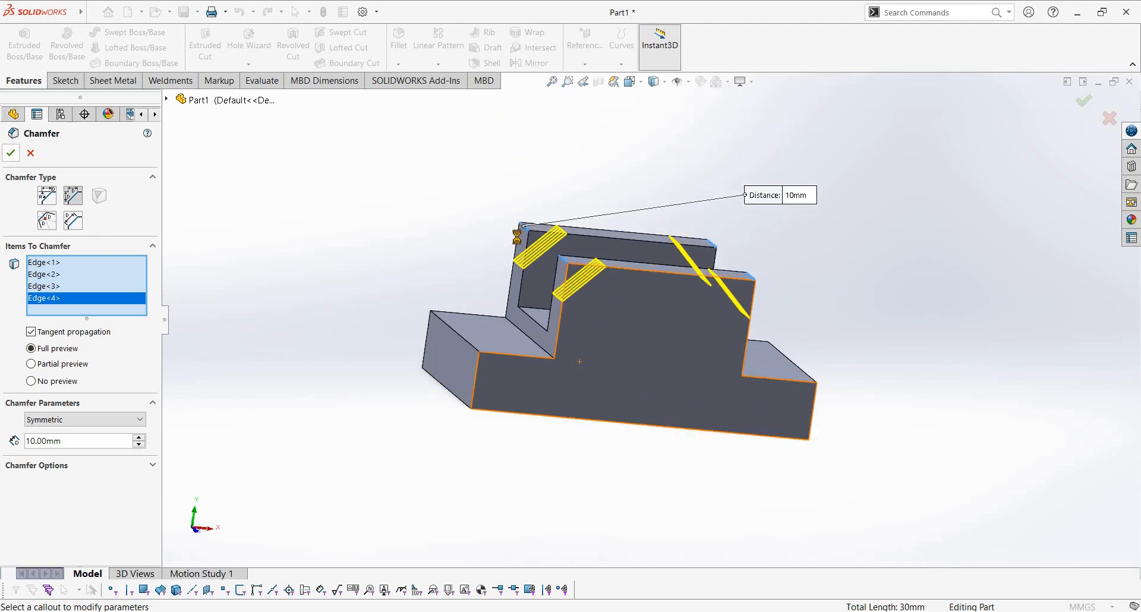
middle_drag(672, 282, 794, 274)
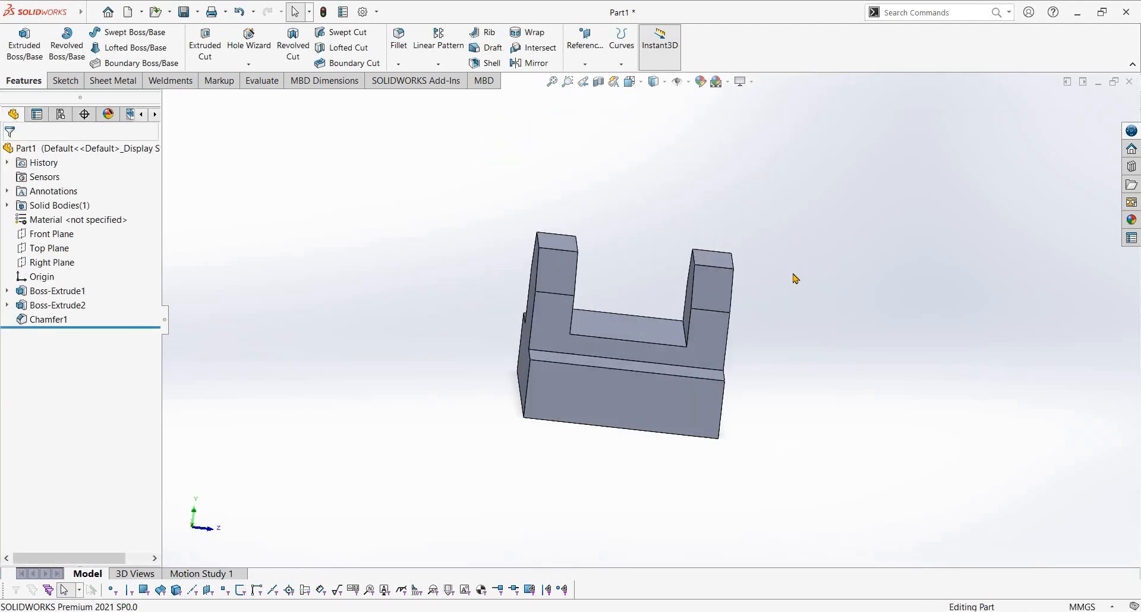
- Check the hole diameter in the Photos reference drawing, return to SOLIDWORKS, and open a sketch on the bracket's large outer side face
key(alt+Tab)
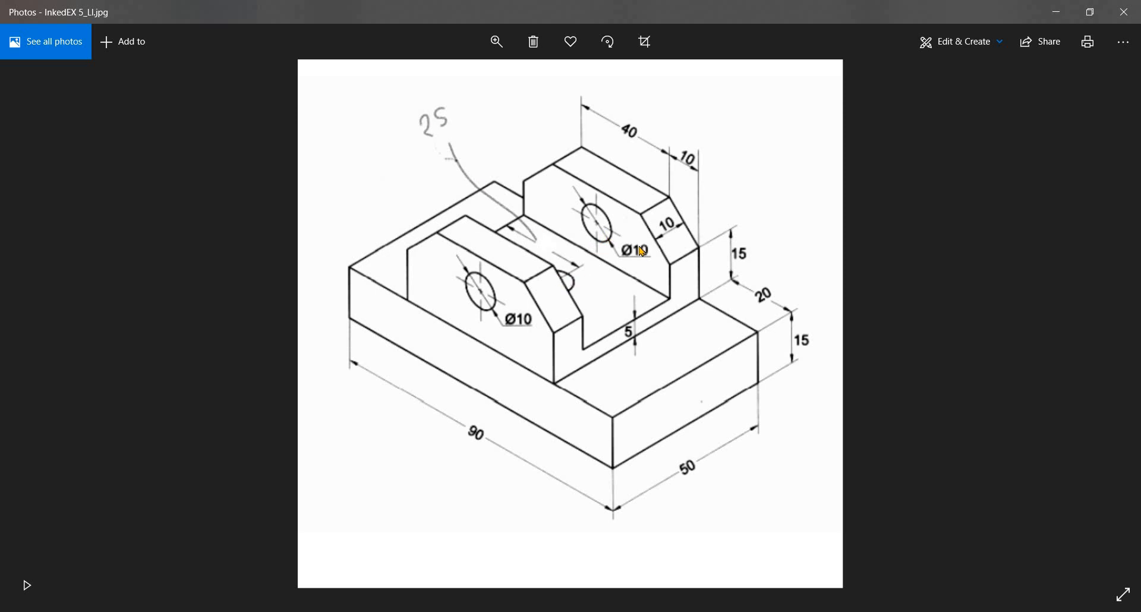
key(alt+Tab)
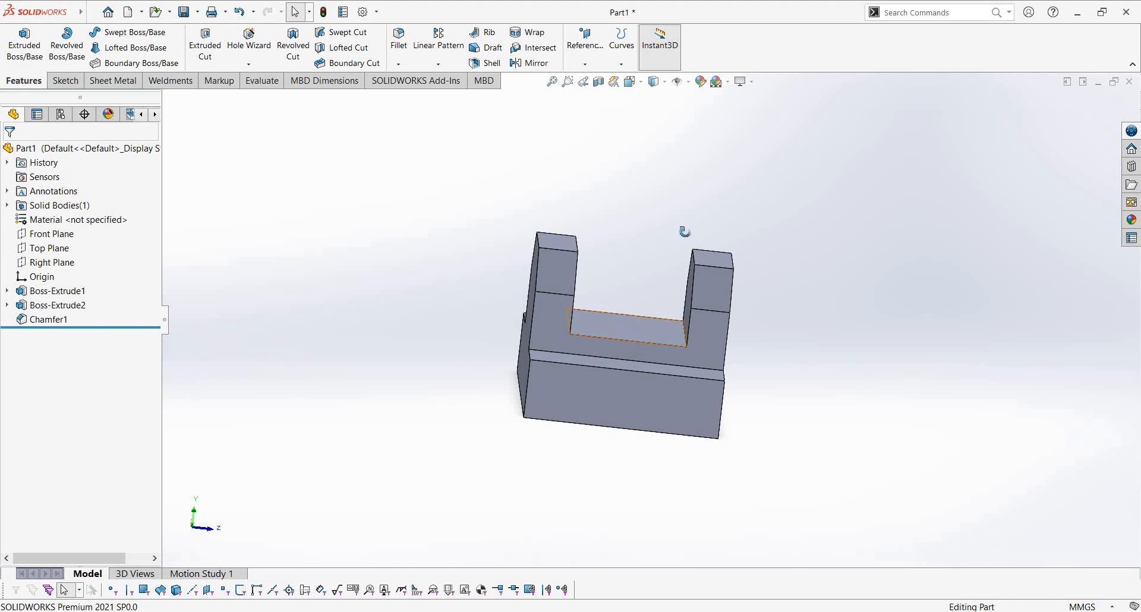
mouse_move(685, 230)
middle_down()
mouse_move(730, 321)
mouse_move(622, 340)
middle_up()
right_click(623, 340)
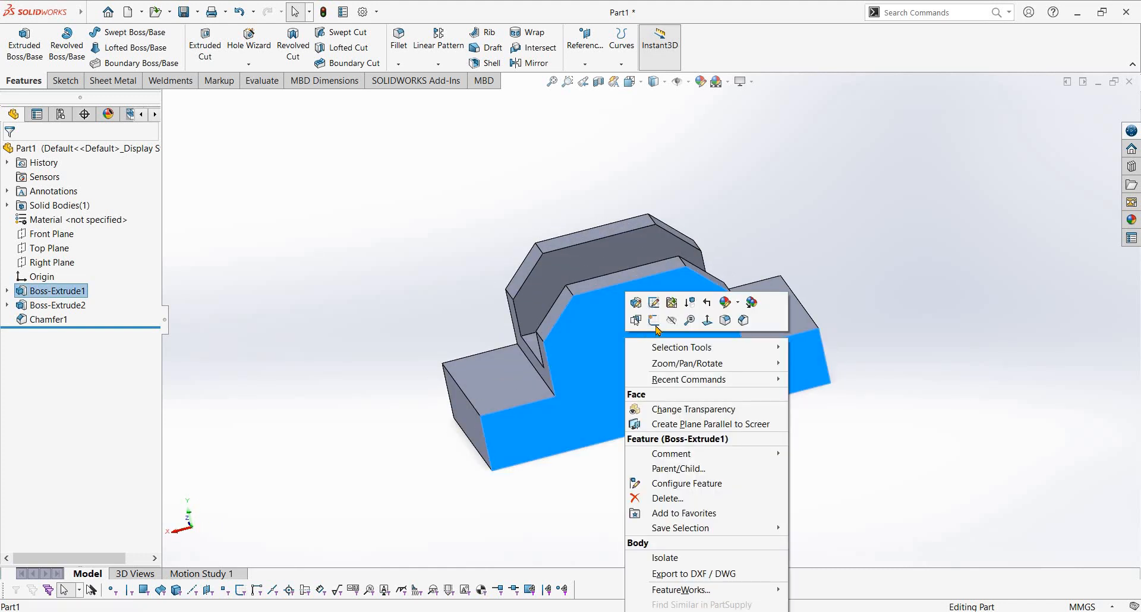
click(655, 321)
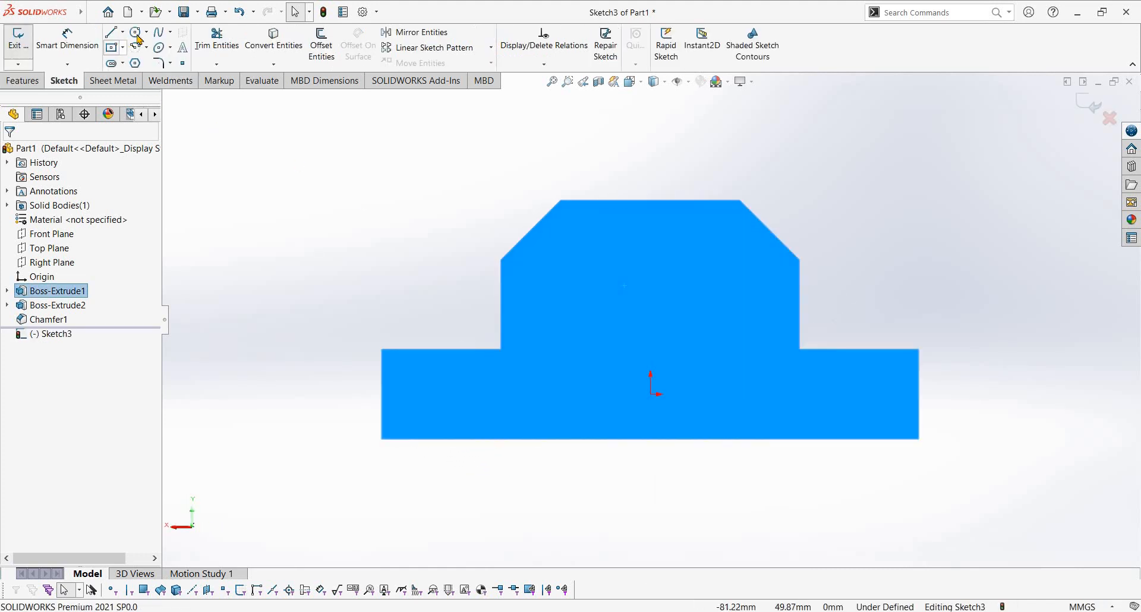
- Sketch a circle about 8.1 mm in diameter, centred about 23 mm directly above the origin on the bracket's side face
click(136, 33)
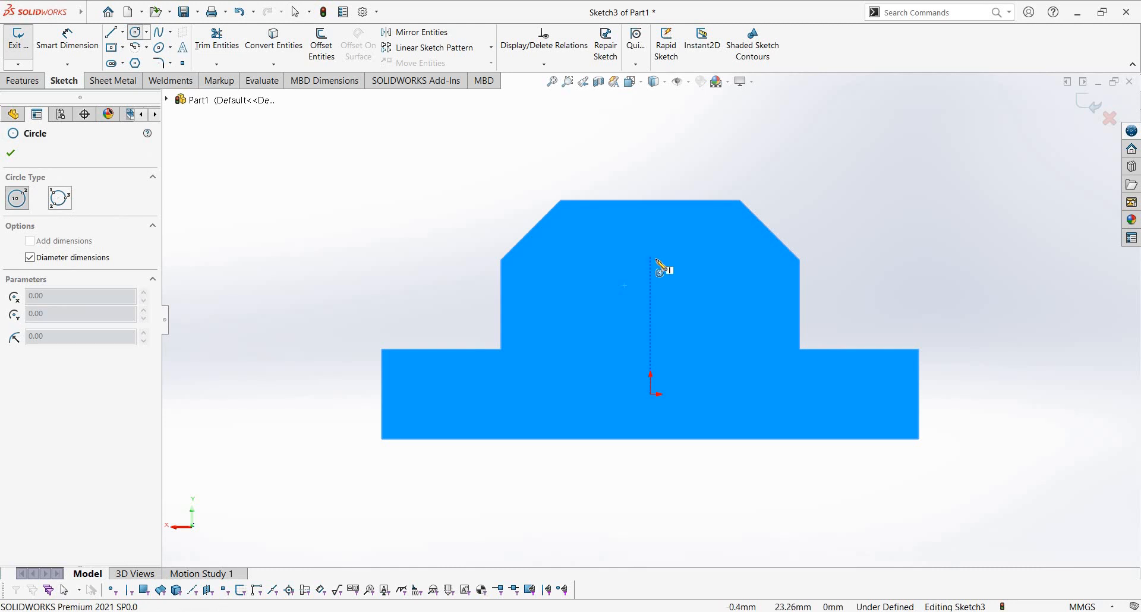
click(652, 257)
click(673, 267)
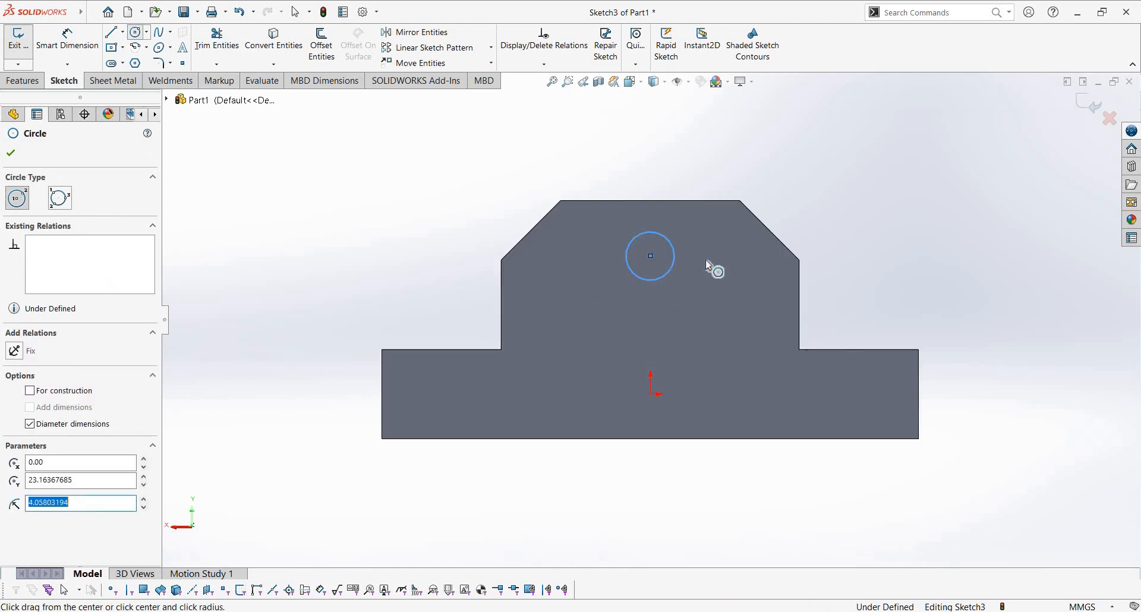
key(Escape)
- Dimension the circle's centre 25 mm horizontally from the upright's vertical side edge
key(d)
click(675, 258)
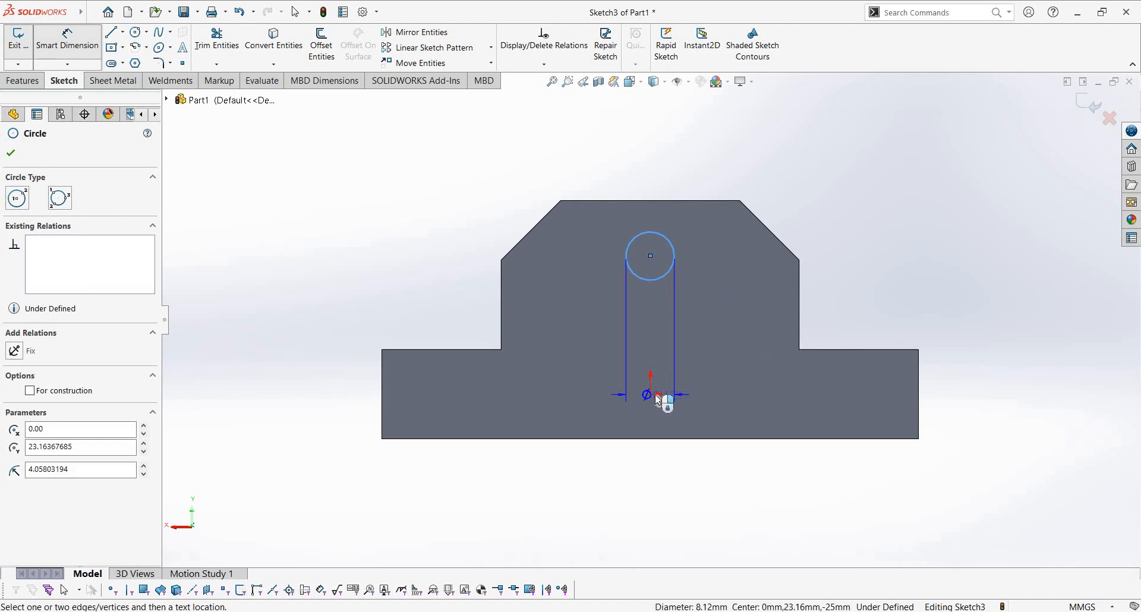
click(798, 315)
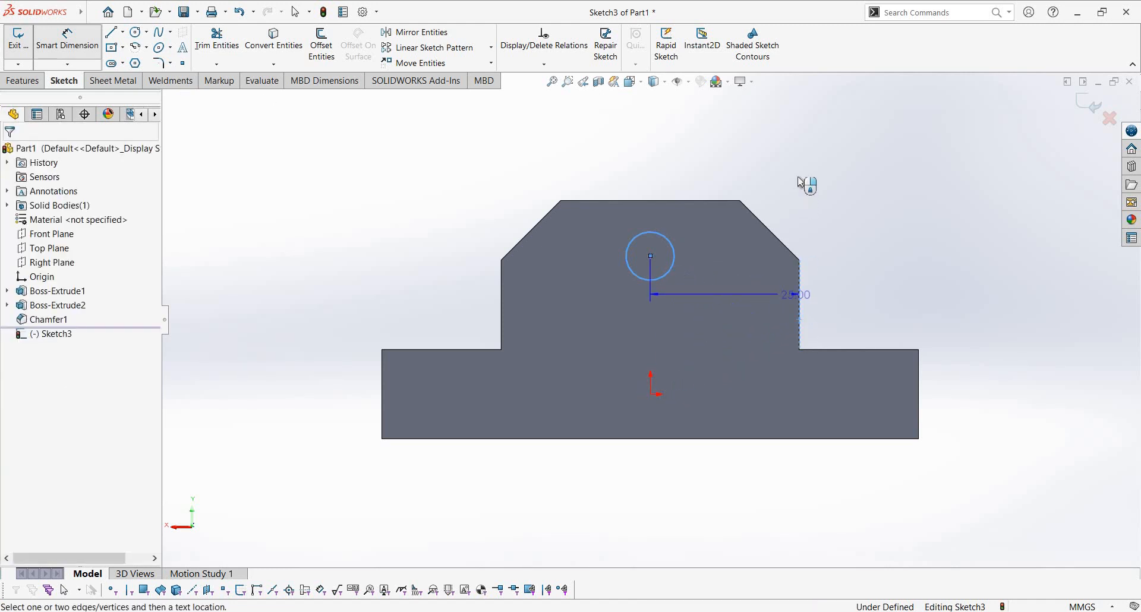
click(748, 162)
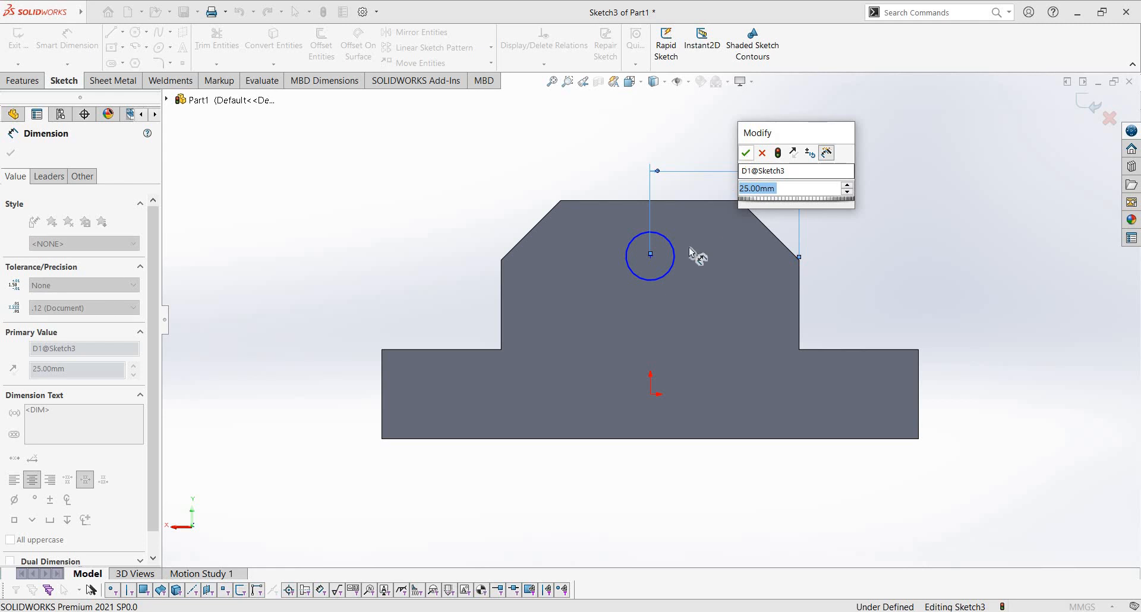
key(Return)
key(Escape)
- Try a Vertical relation between the circle's centre and the origin, and delete it
click(650, 256)
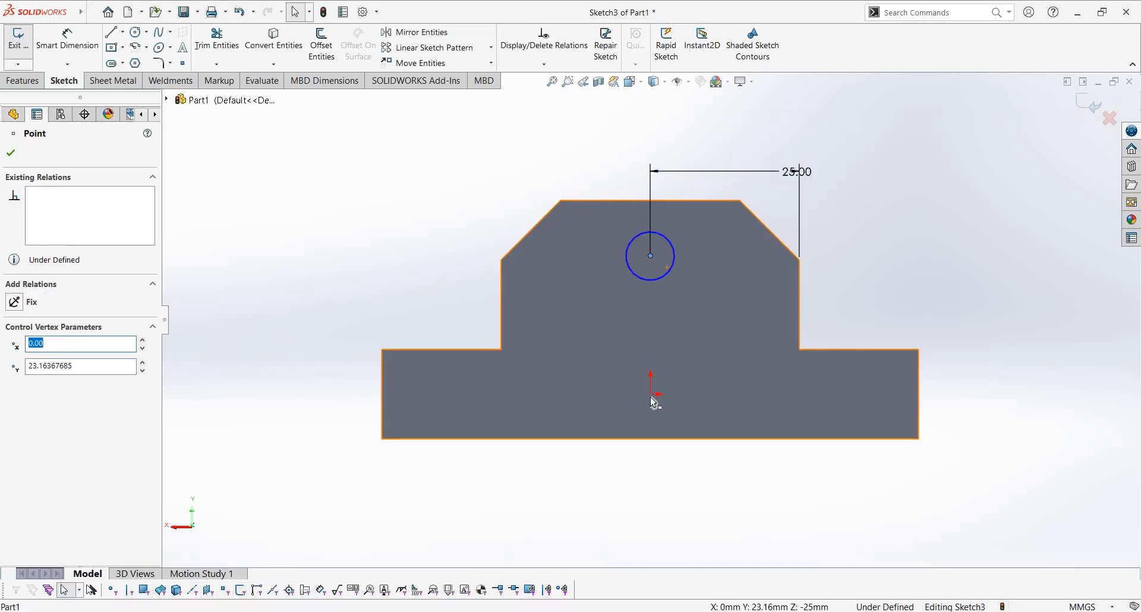
ctrl+click(651, 397)
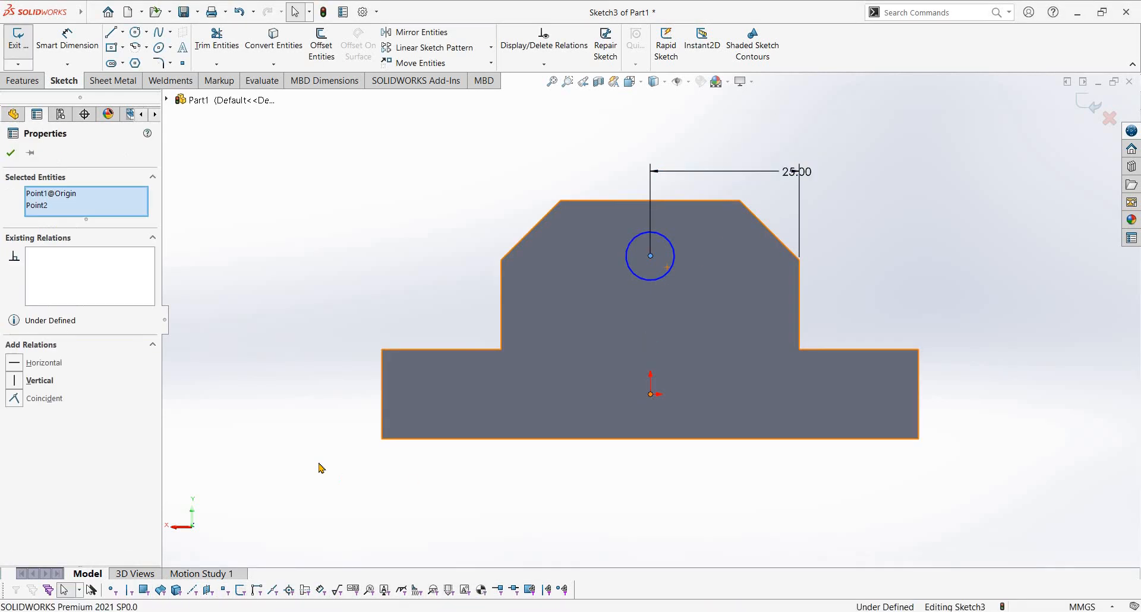
click(14, 379)
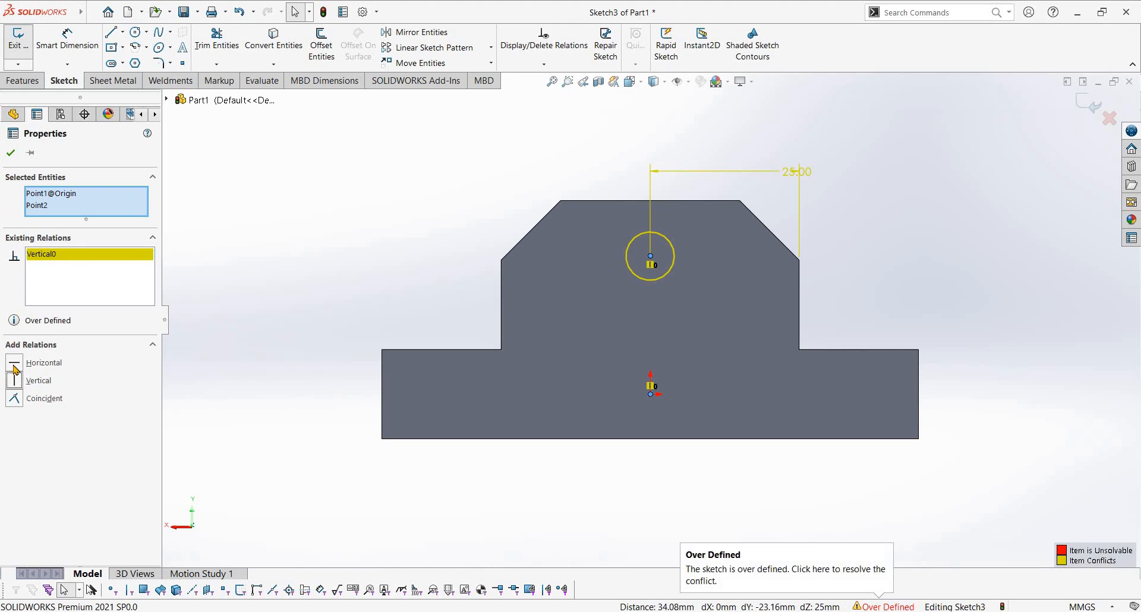
right_click(69, 270)
click(90, 278)
- Try Horizontal and Vertical relations between the circle's centre and the origin, delete both, and move the circle back up the upright
click(15, 360)
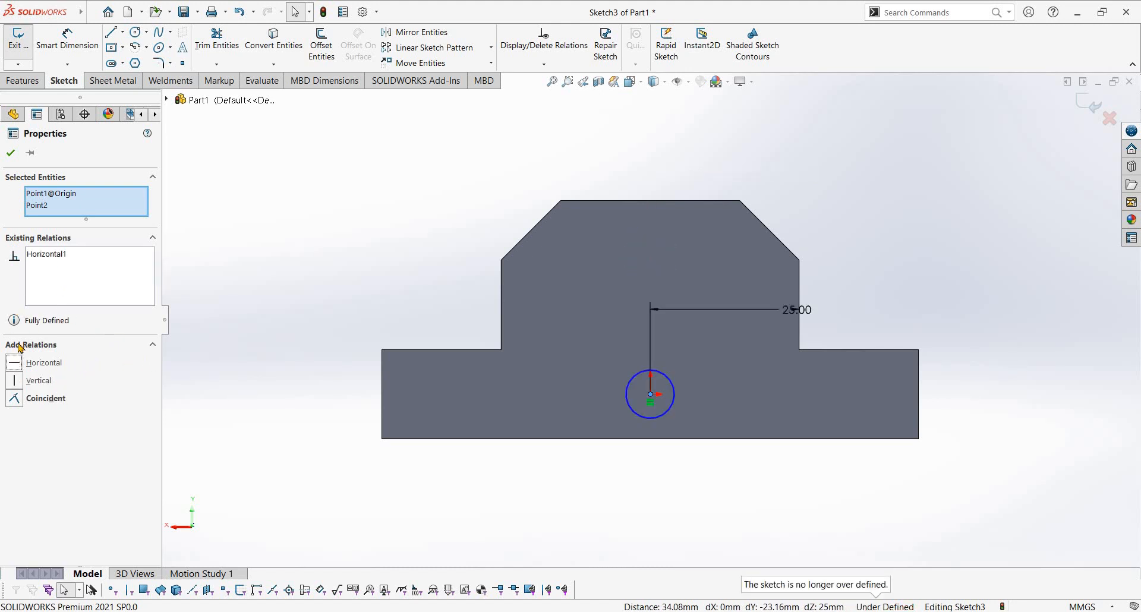
click(14, 380)
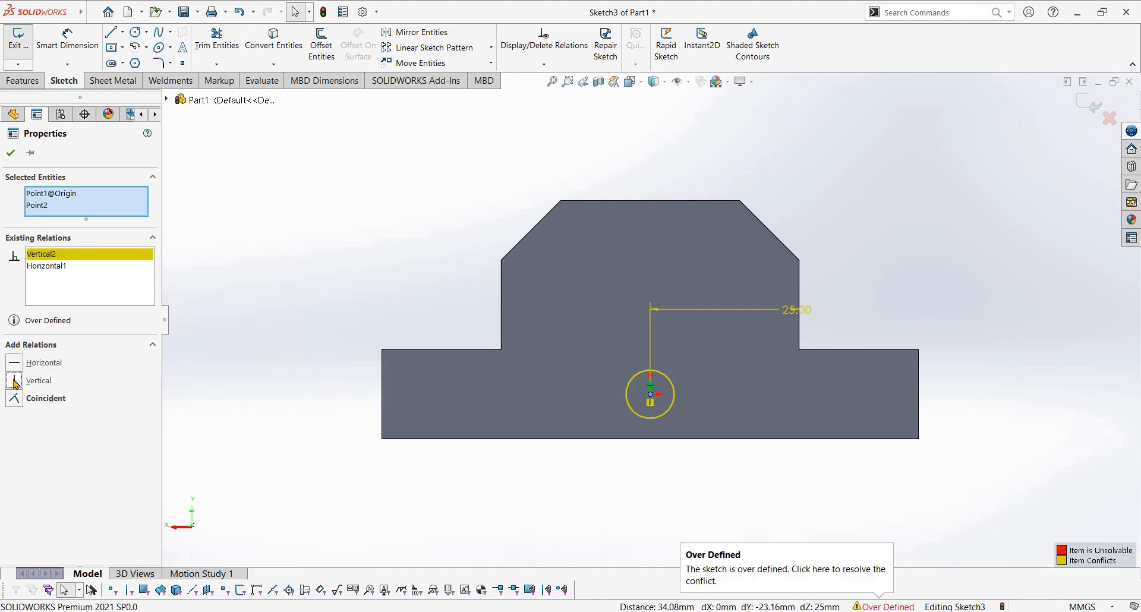
right_click(80, 297)
click(102, 291)
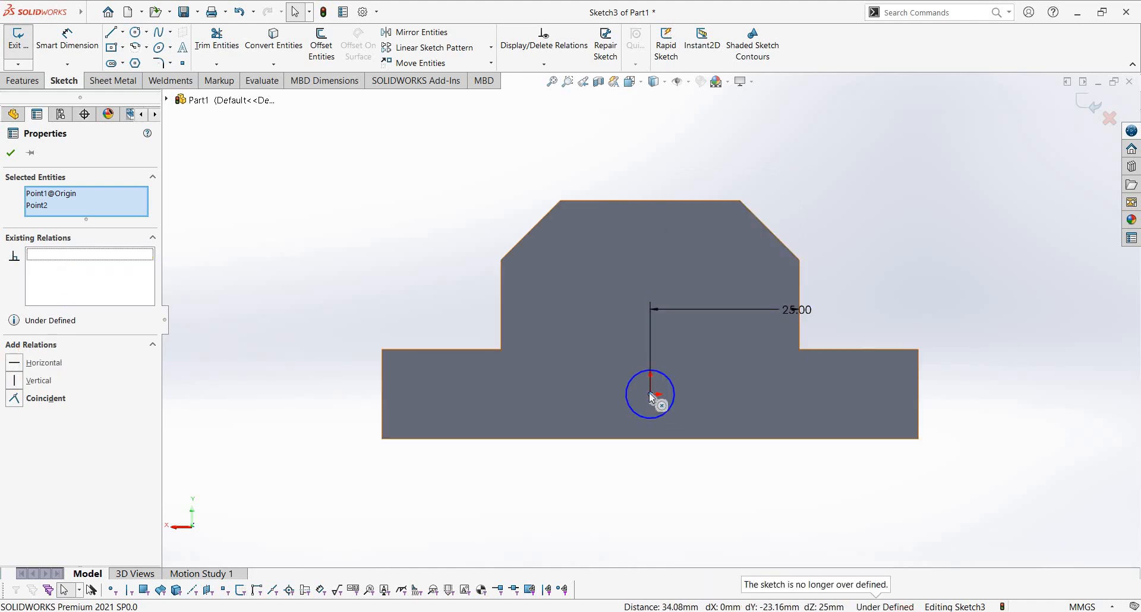
drag(653, 363, 662, 274)
- Dimension the circle's centre 12.5 mm below the upright's top edge
right_drag(904, 336, 899, 300)
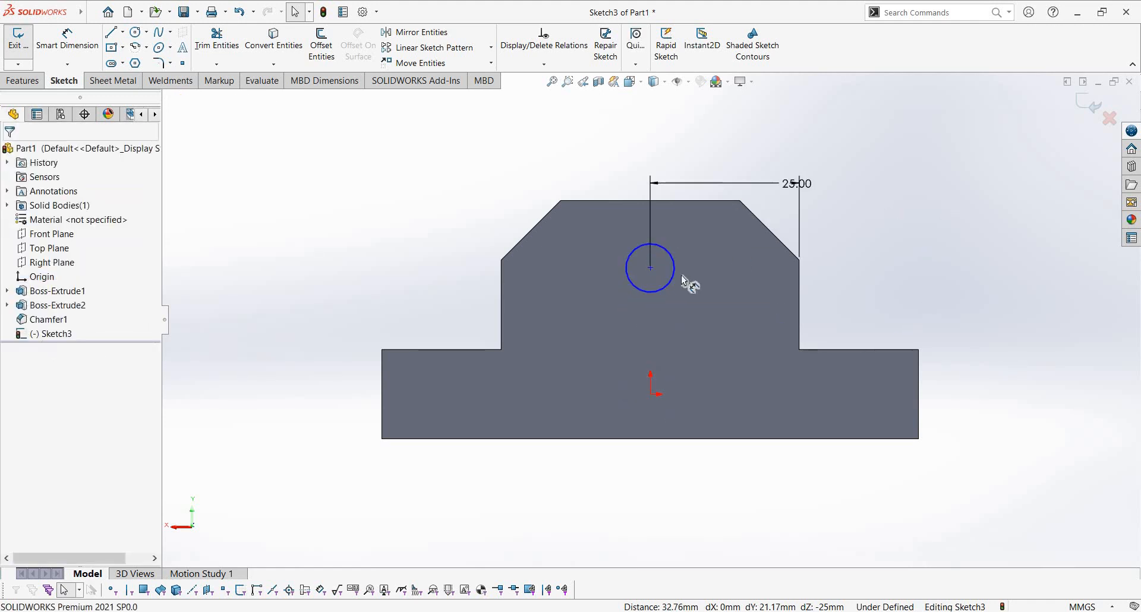
click(634, 202)
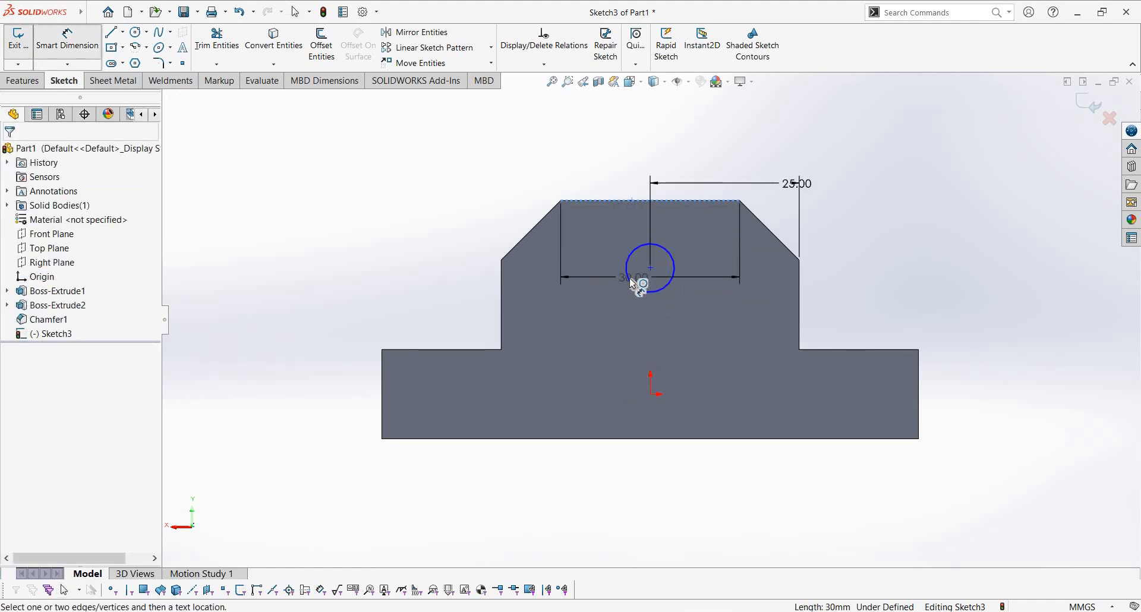
click(639, 281)
click(471, 243)
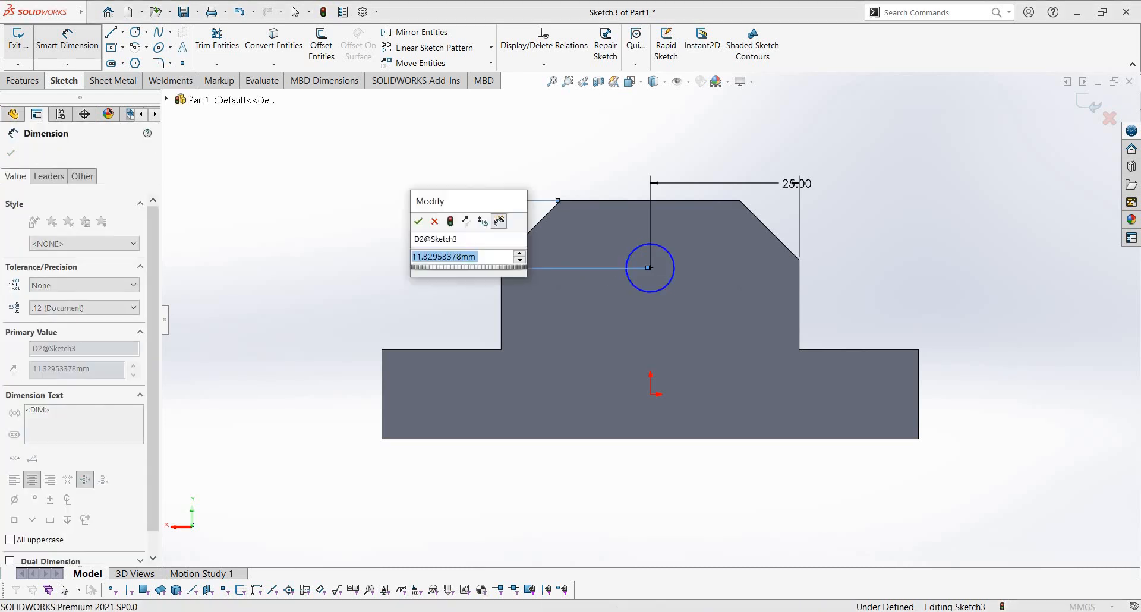
text(12.5)
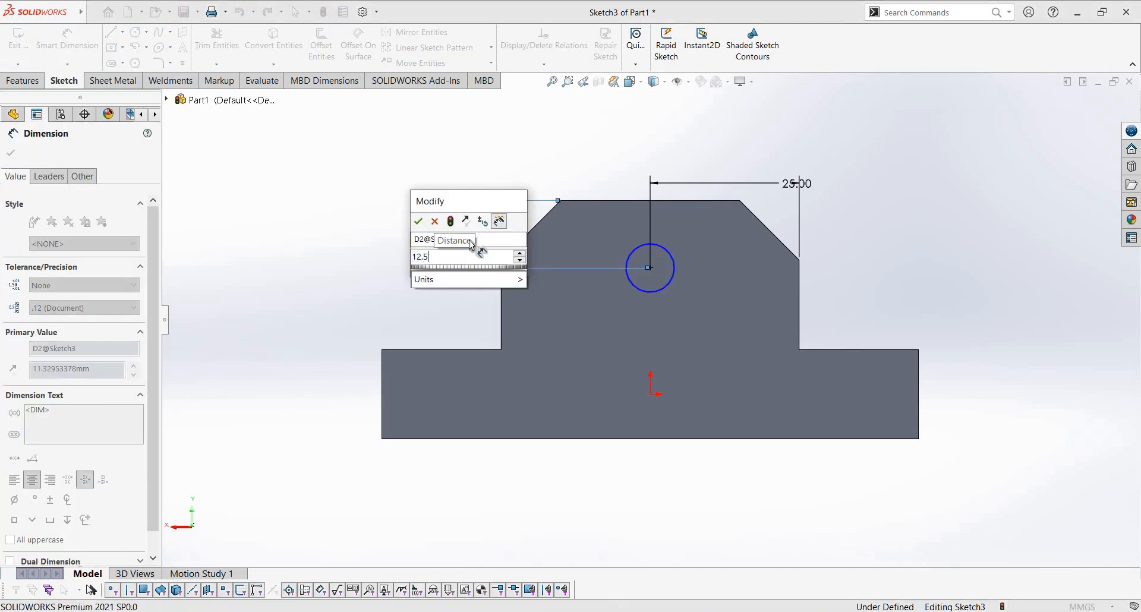
key(Return)
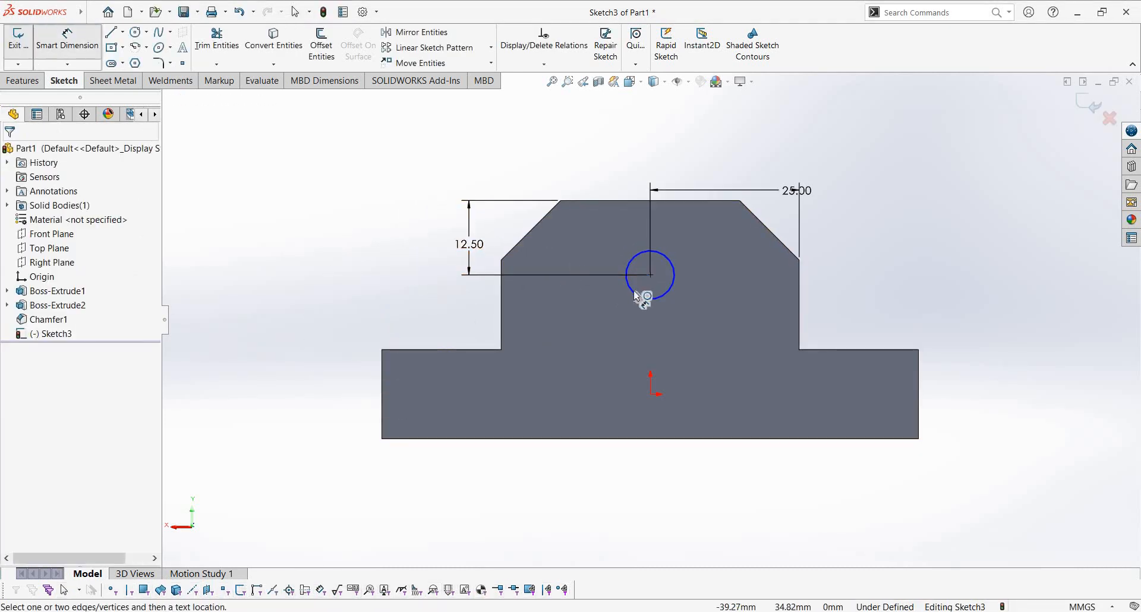
- Add a diameter dimension to the circle on the upright
click(643, 299)
click(754, 315)
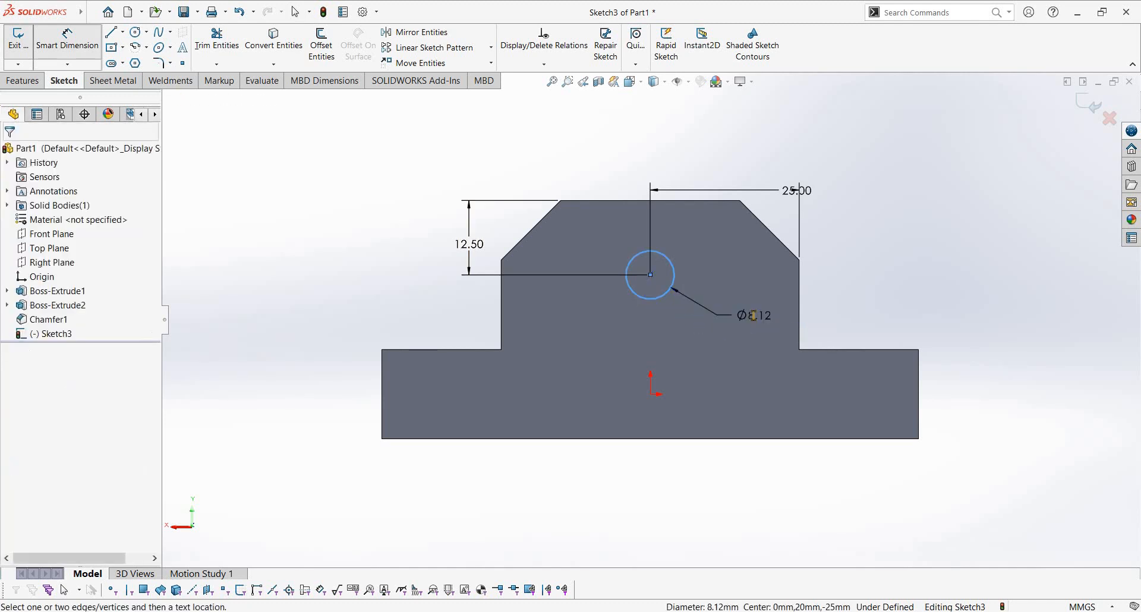
key(Return)
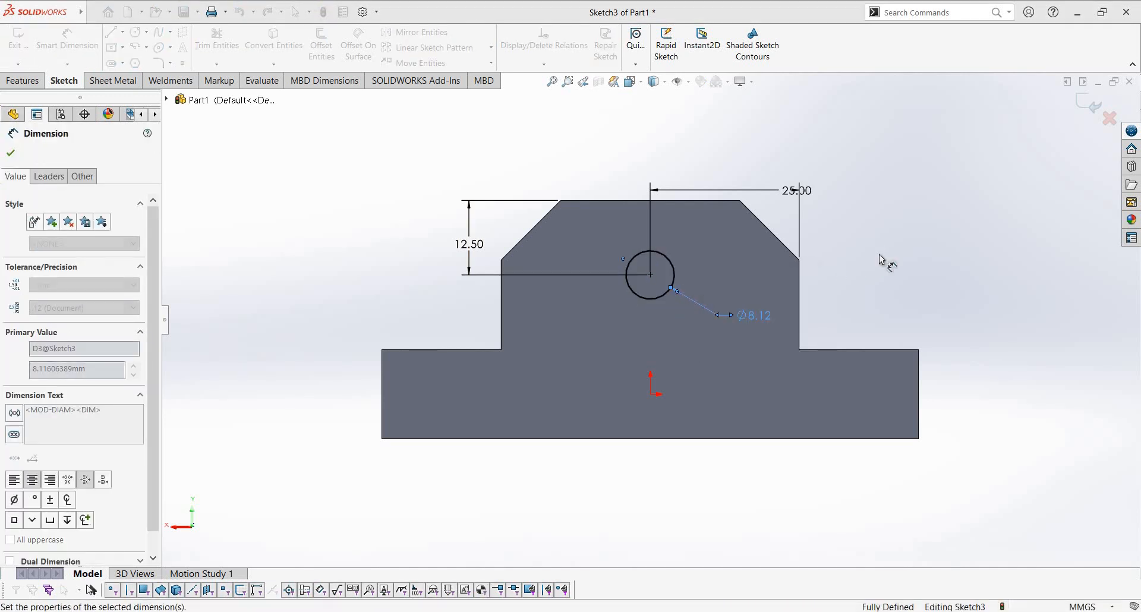
key(Escape)
- Check the hole diameter in the Photos reference drawing, return to SOLIDWORKS, and set the circle's diameter to 10 mm
key(alt+Tab)
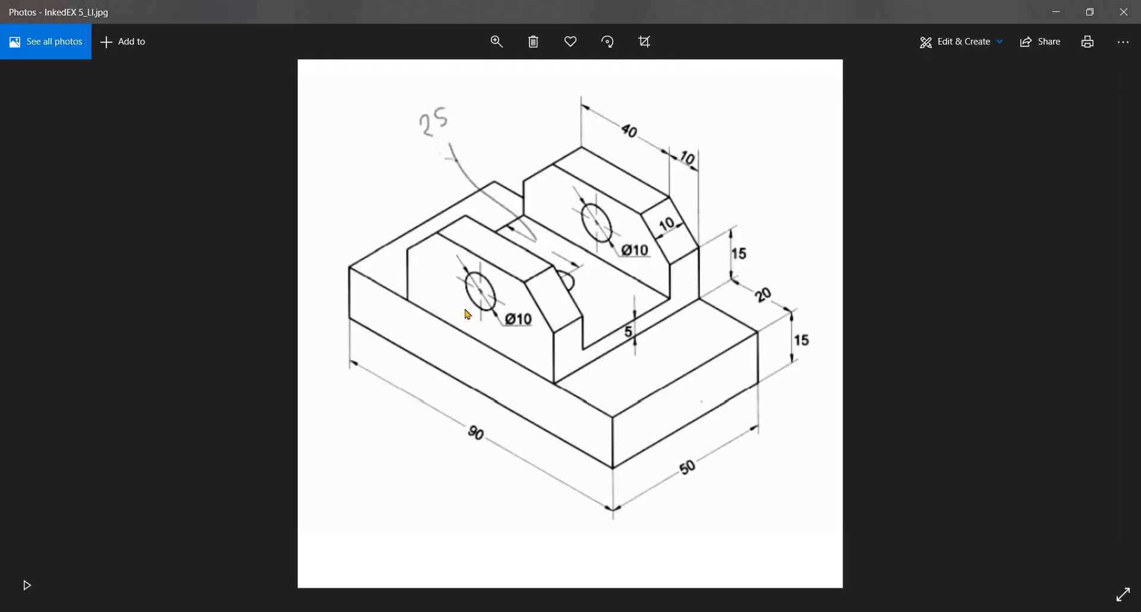
key(alt+Tab)
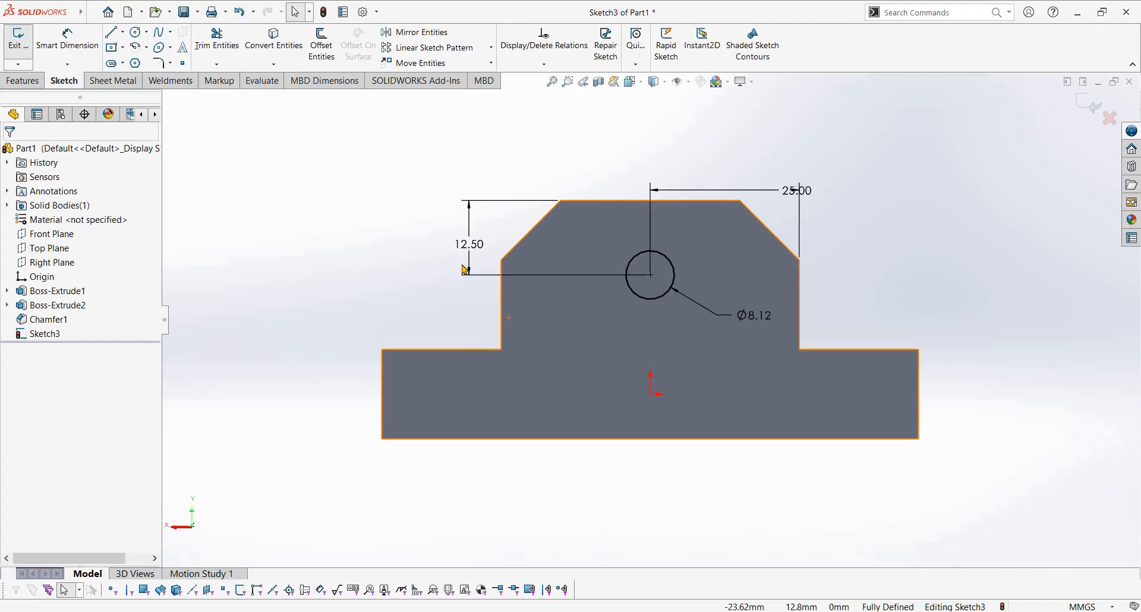
double_click(745, 317)
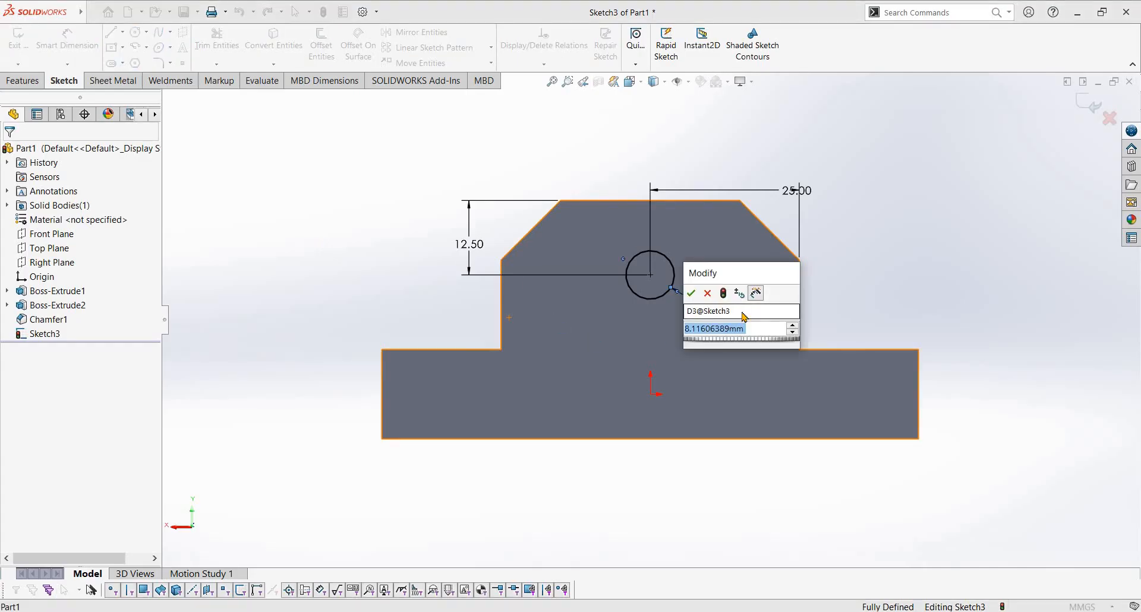
text(10)
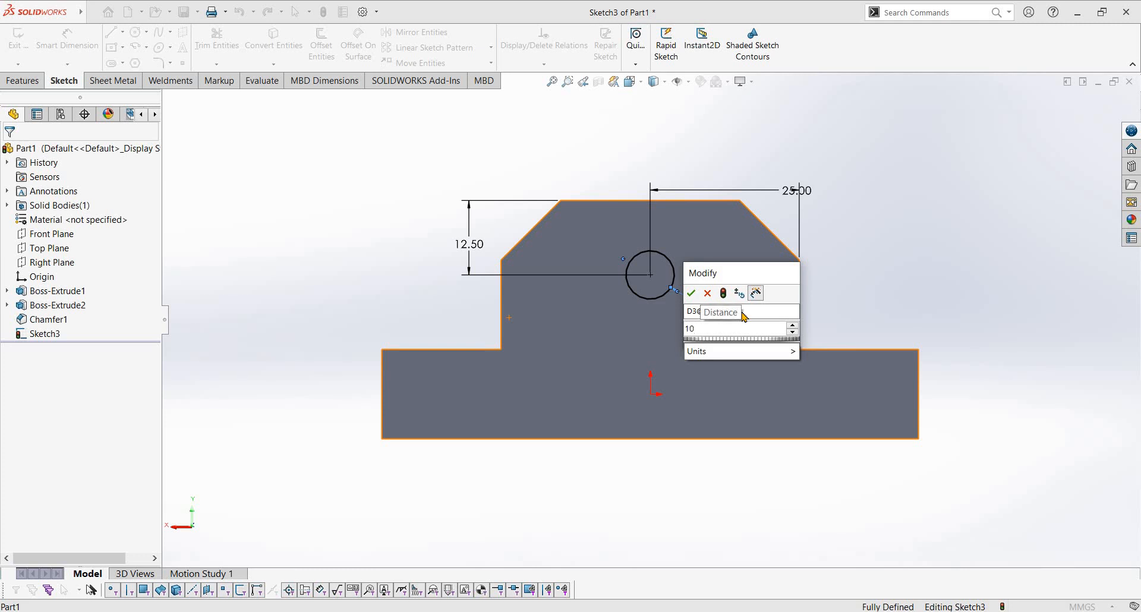
key(Return)
key(Escape)
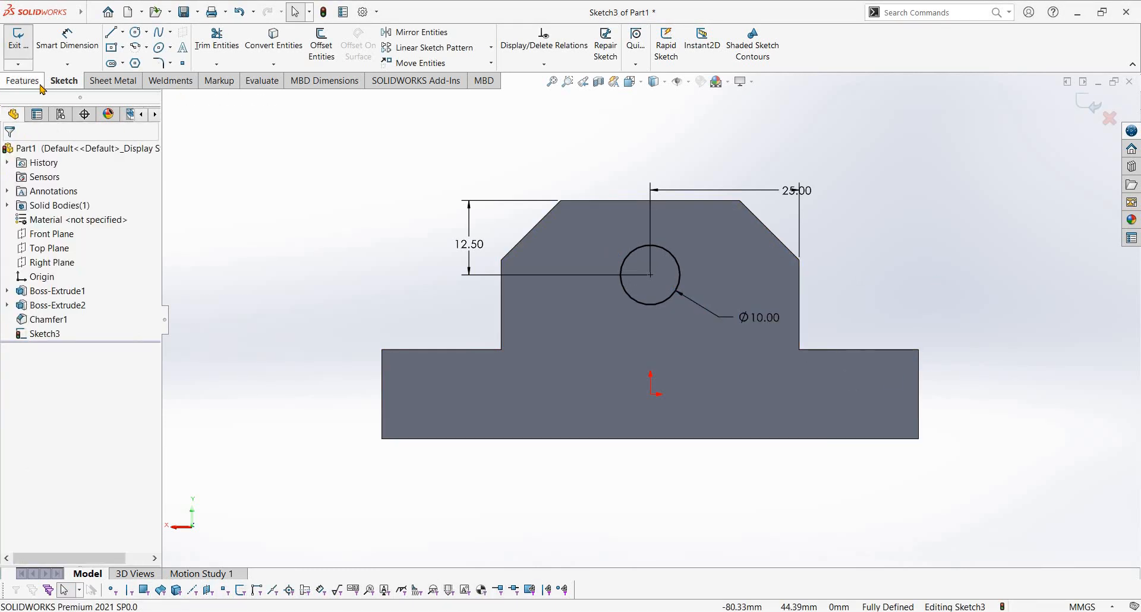
- Cut the circle through both uprights with a Blind 50 mm Extruded Cut and show the part in isometric view
click(23, 80)
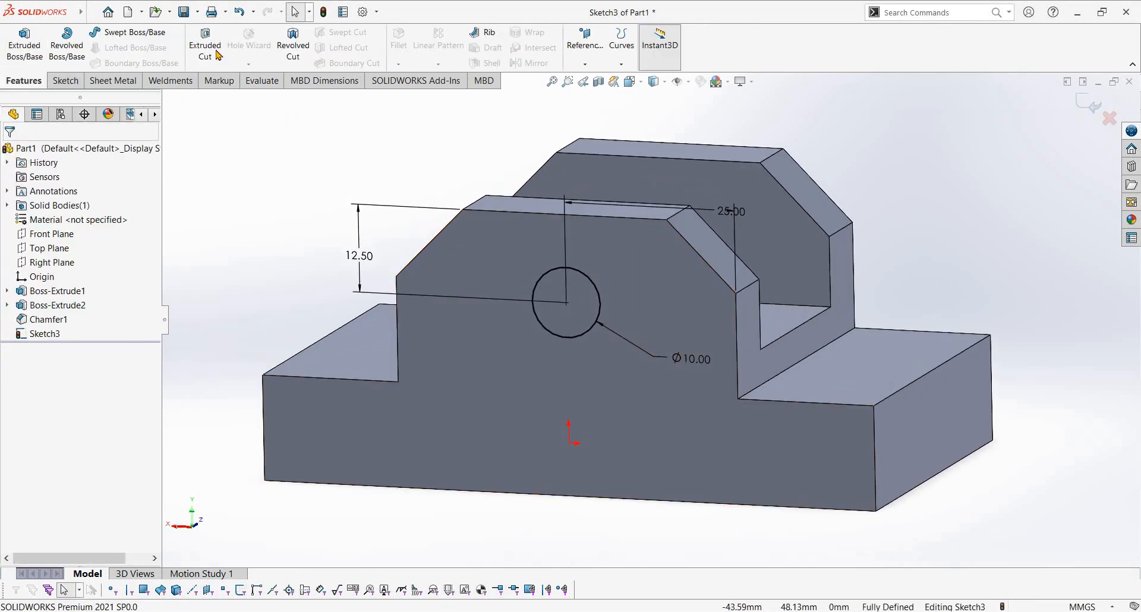
click(205, 45)
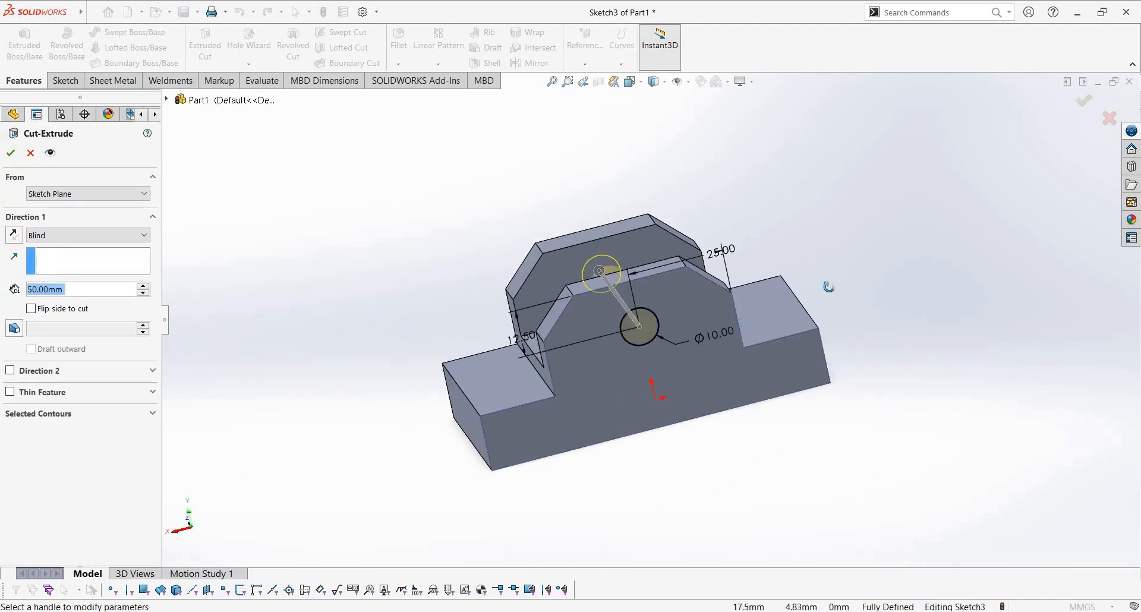
mouse_move(828, 288)
middle_down()
mouse_move(879, 286)
mouse_move(818, 296)
mouse_move(818, 307)
middle_up()
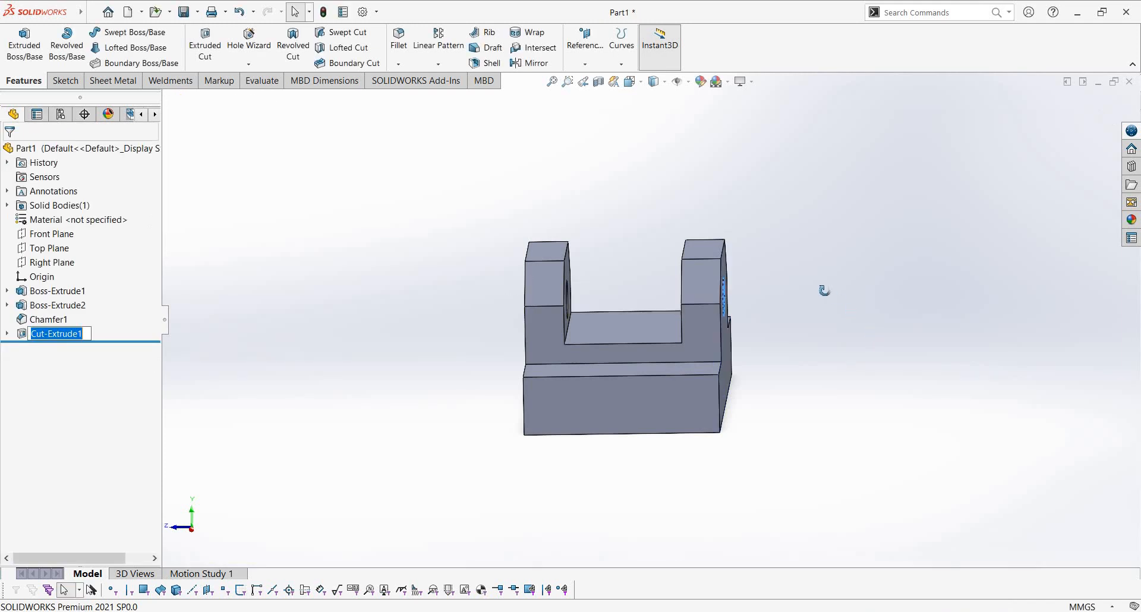
middle_drag(768, 278, 702, 329)
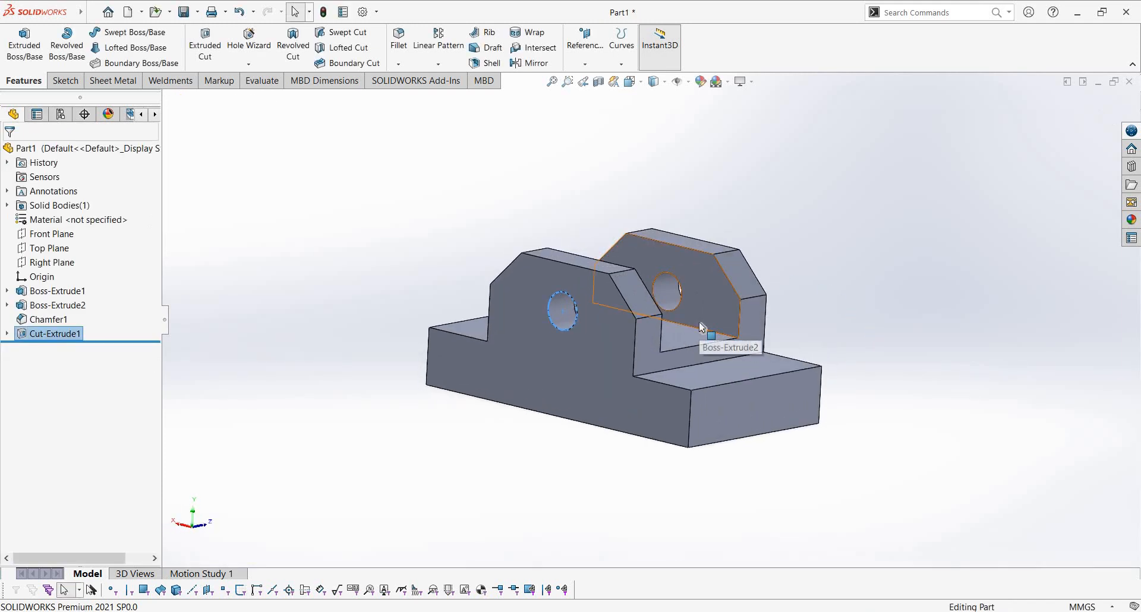
key(ctrl+7)
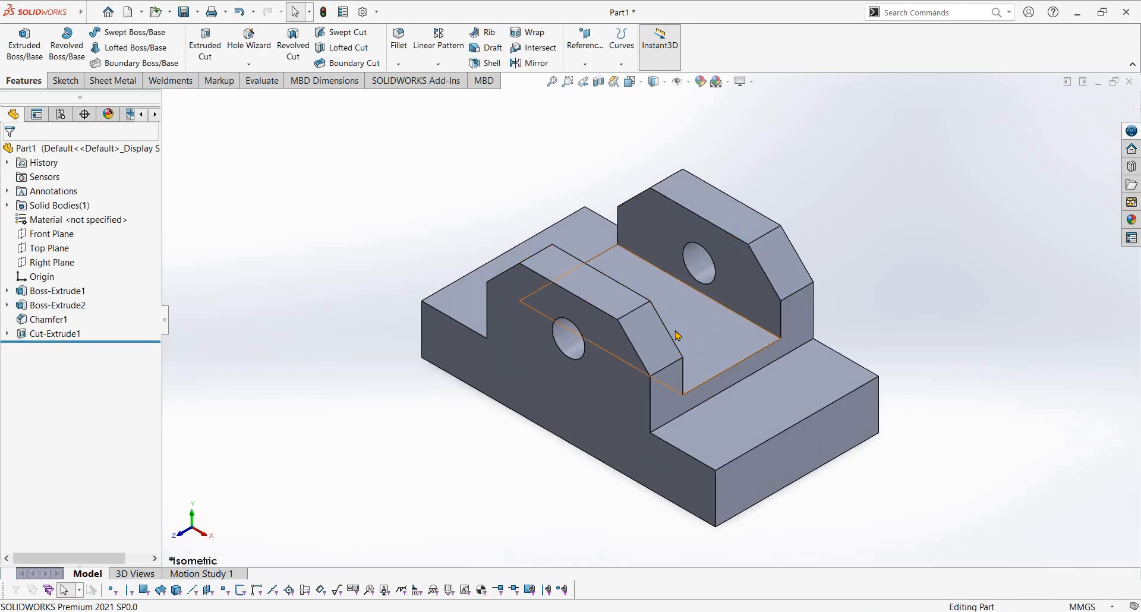
- Check the floor hole in the Photos reference drawing, return to SOLIDWORKS, and open a sketch on the channel floor between the uprights
right_click(676, 330)
click(301, 363)
key(alt+Tab)
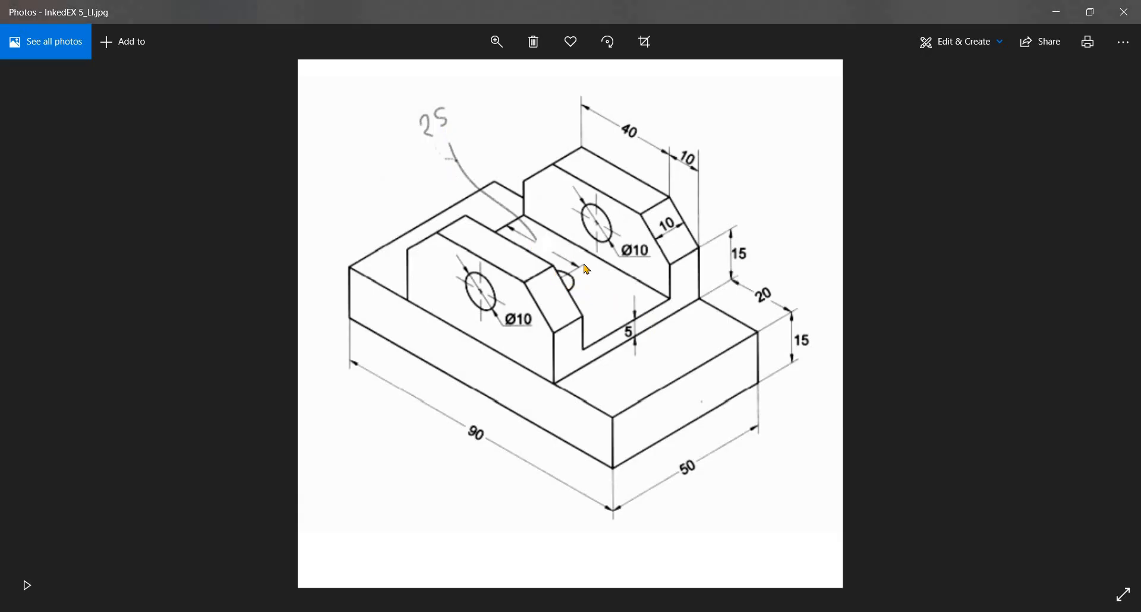
key(alt+Tab)
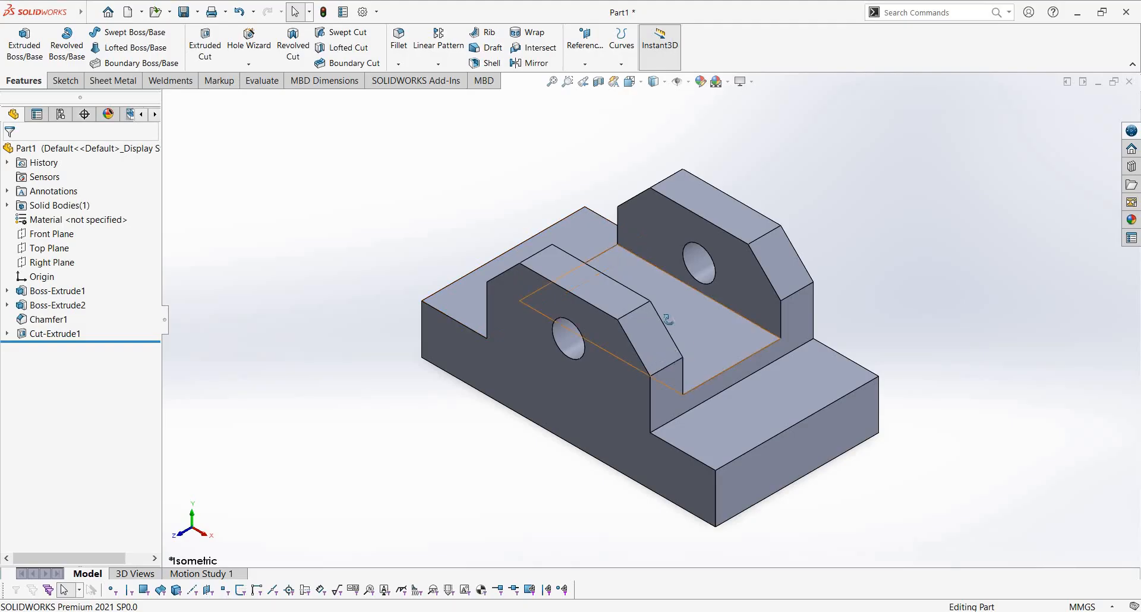
middle_drag(737, 410, 703, 323)
click(702, 320)
right_click(702, 318)
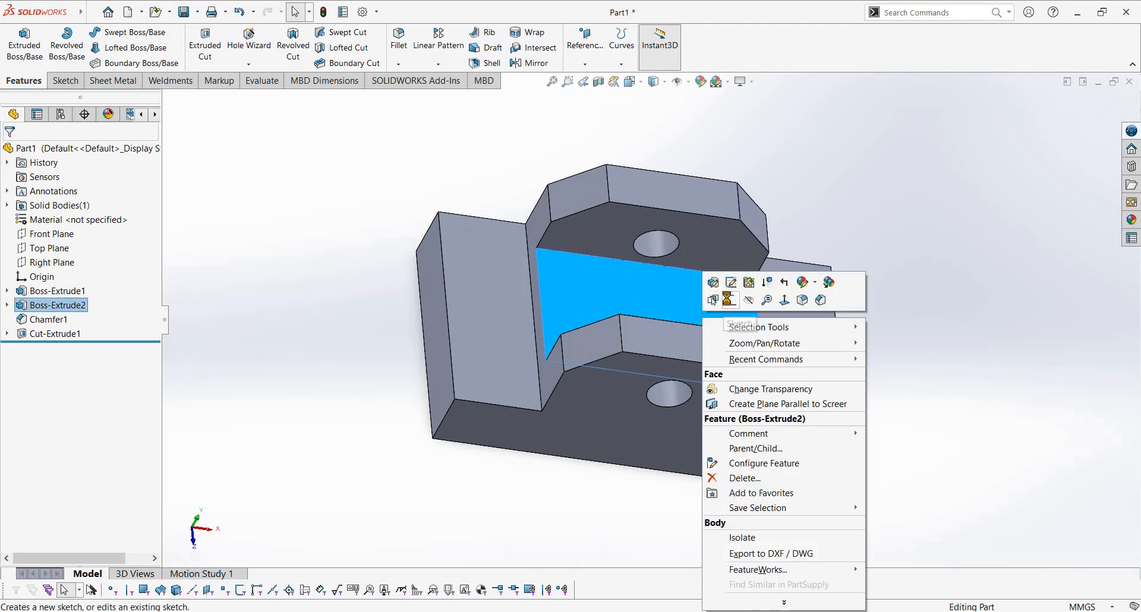
click(720, 289)
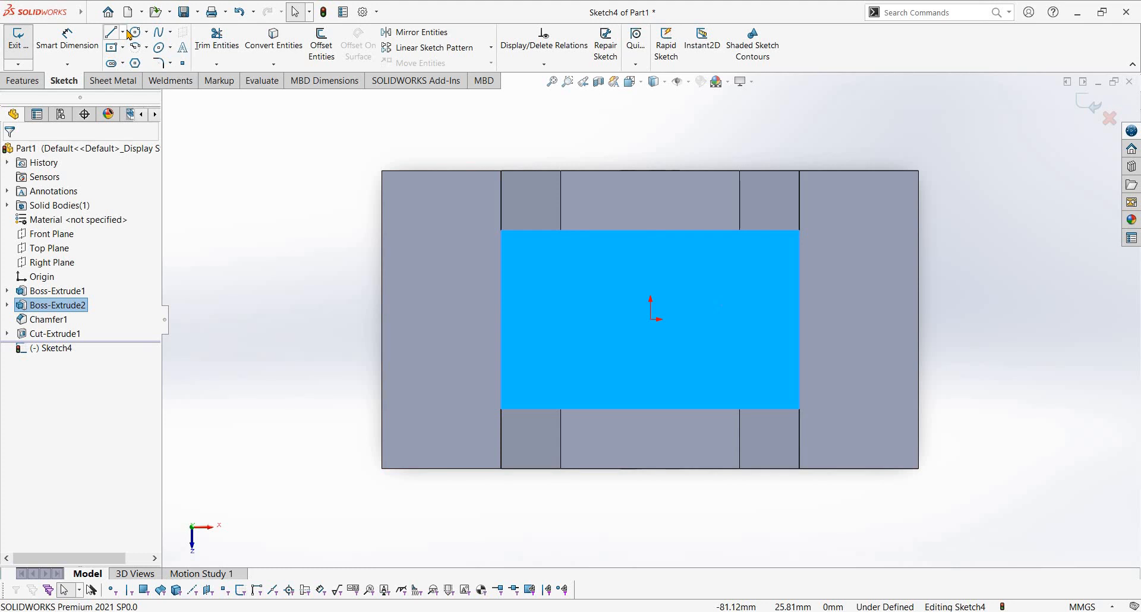
- Sketch a circle about 4.9 mm in diameter on the channel floor, centred about 5.3 mm left of the origin and level with it
click(123, 32)
click(136, 32)
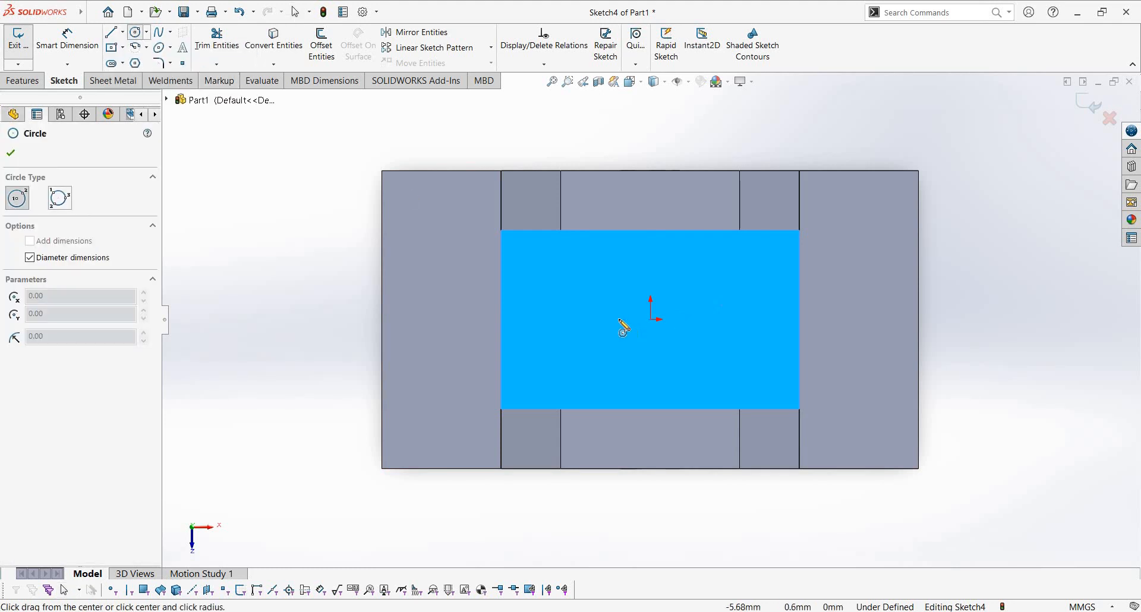
drag(619, 319, 632, 319)
key(Escape)
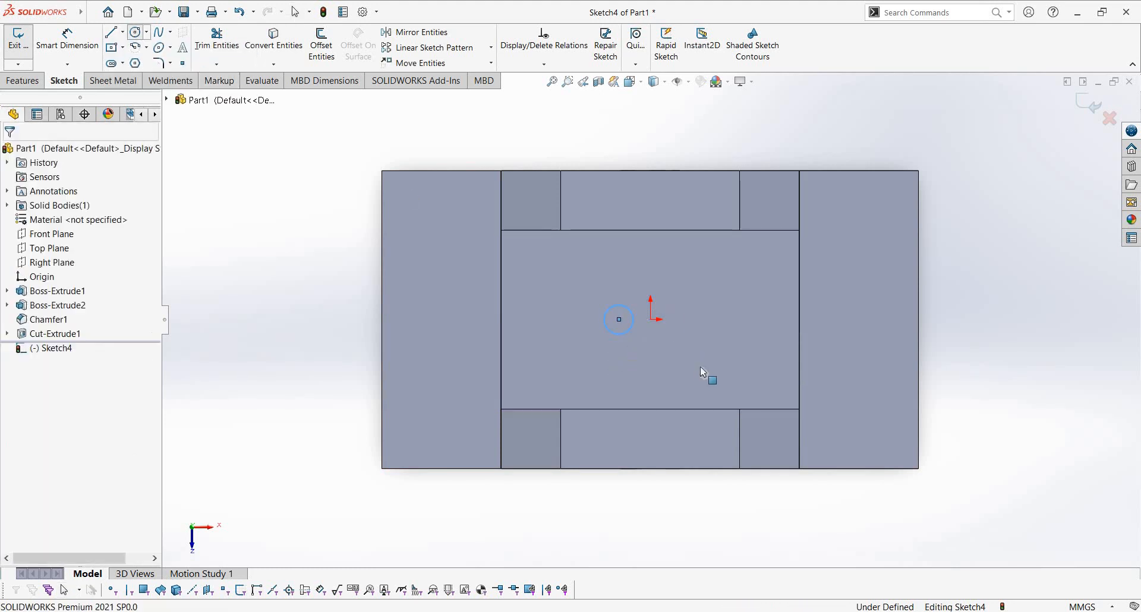
- Dimension the channel floor circle's diameter as 10 mm
click(631, 327)
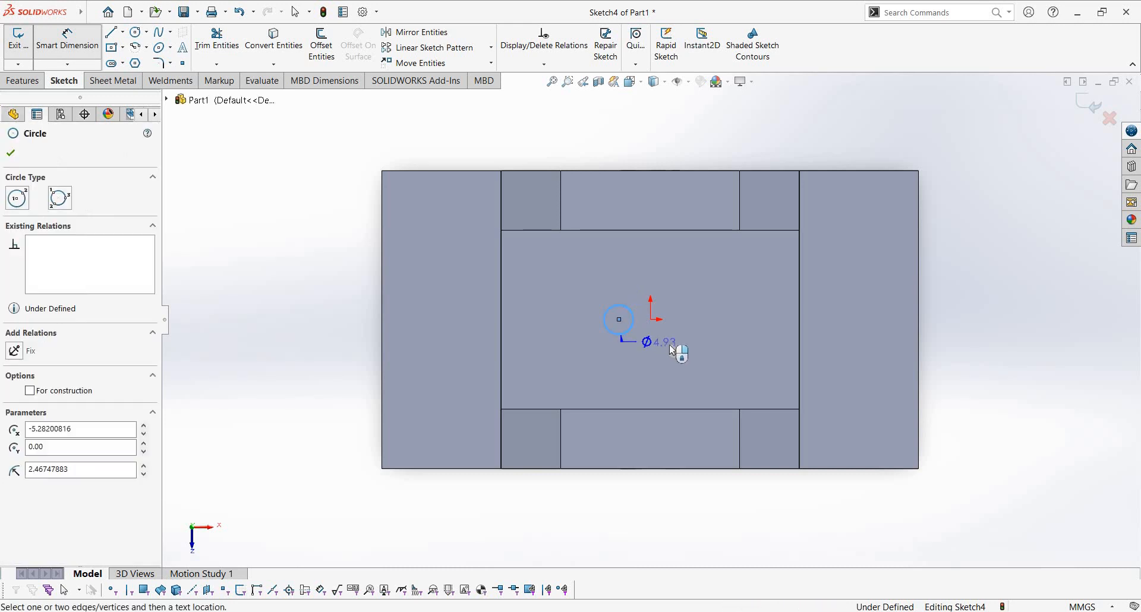
click(670, 346)
text(10)
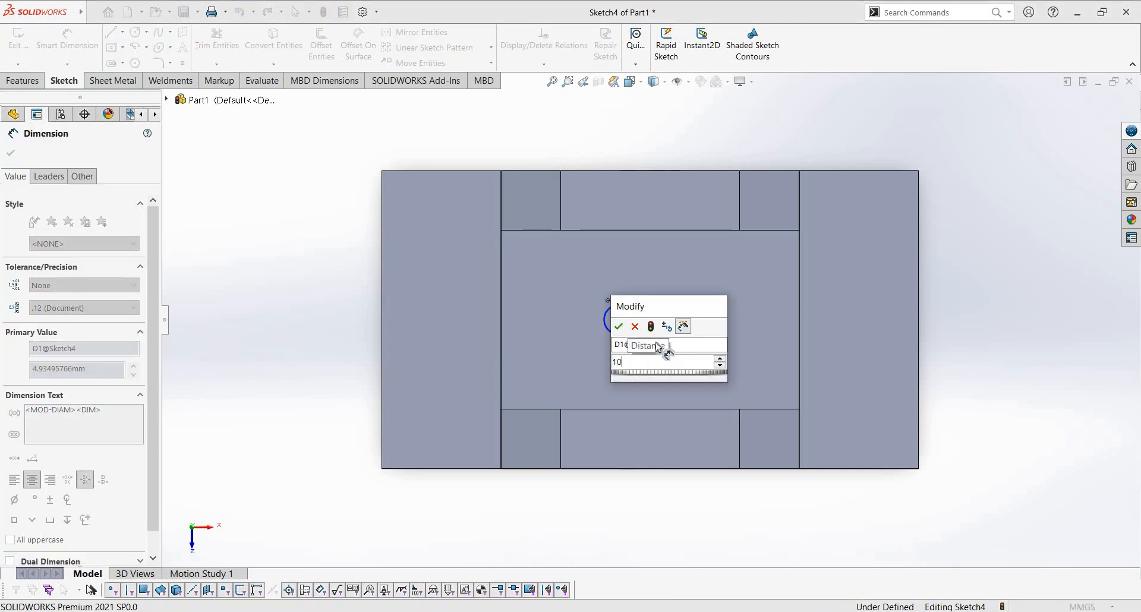
click(617, 327)
- Dimension the horizontal distance from the channel floor's left edge to the circle's centre as 25 mm
click(618, 319)
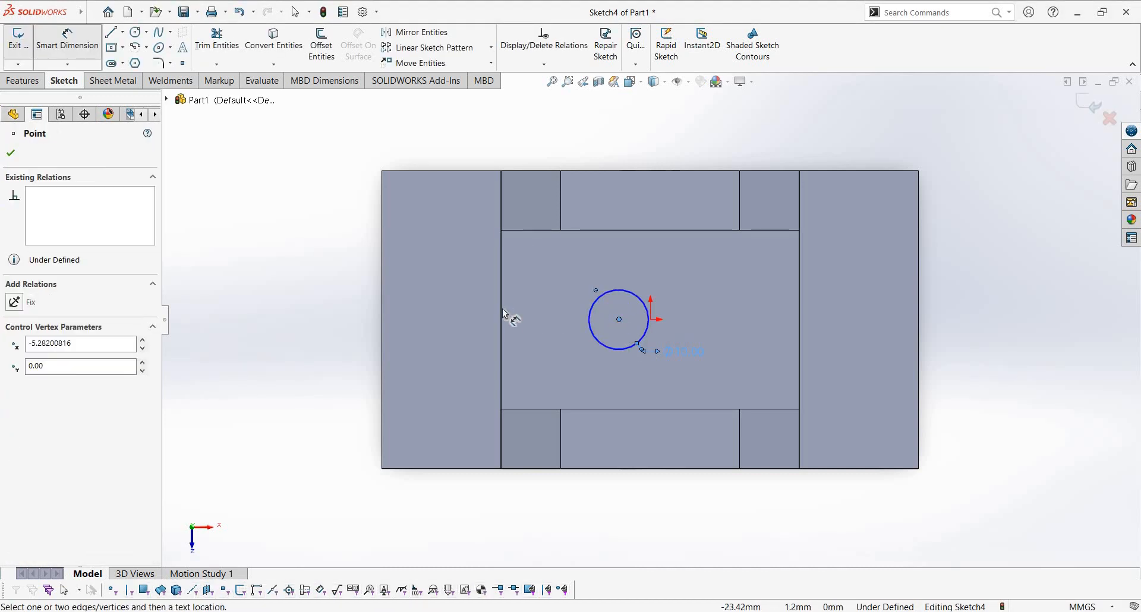
click(502, 318)
click(531, 134)
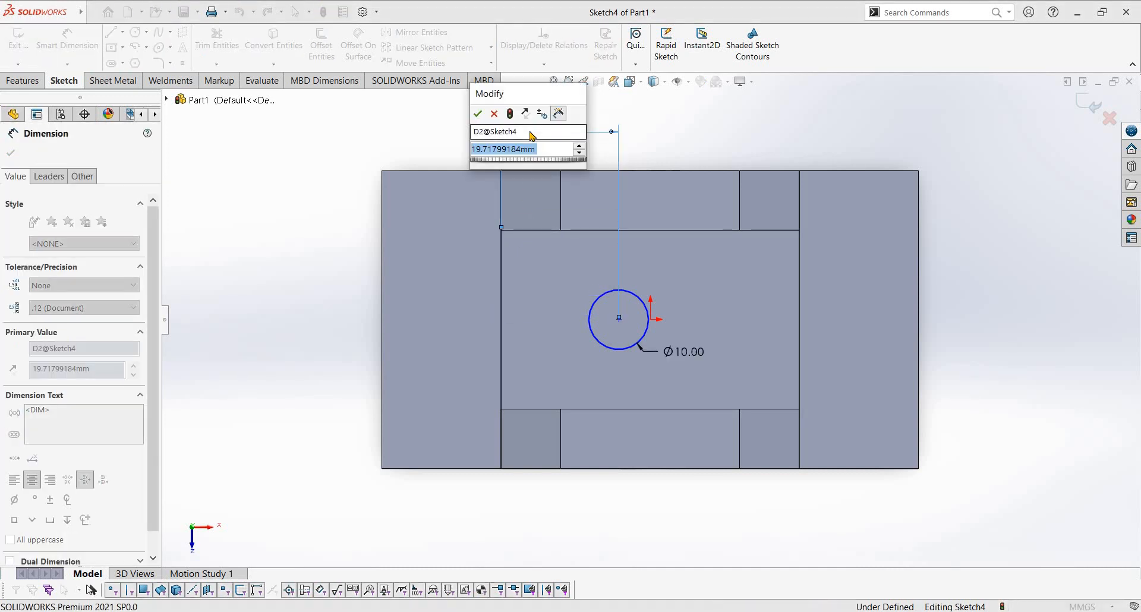
text(25)
key(Return)
scroll(654, 326, down, 2)
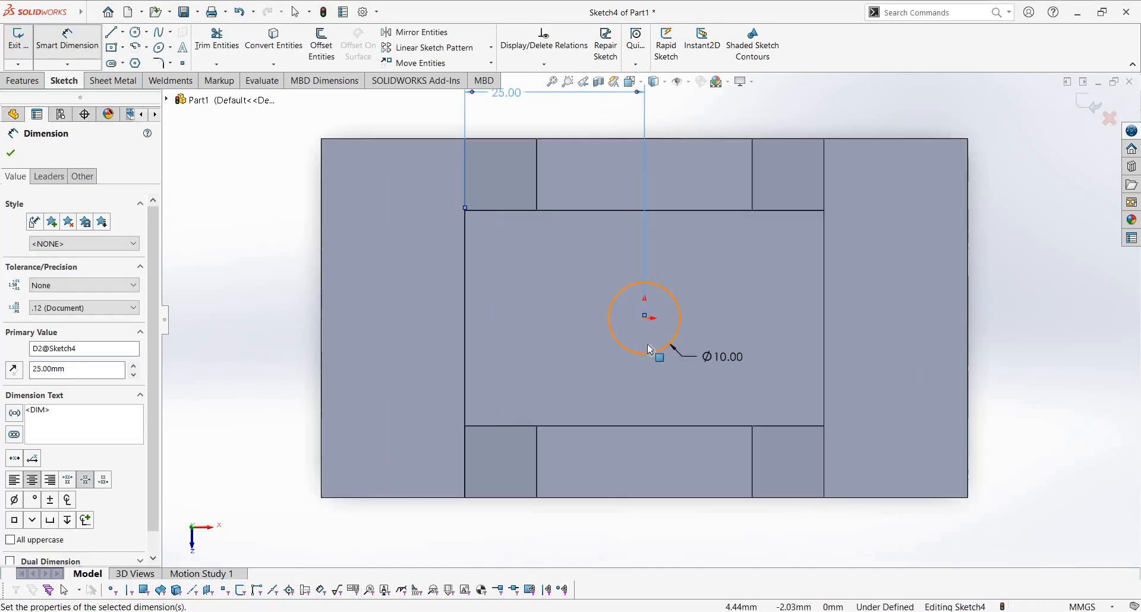
key(Escape)
click(645, 319)
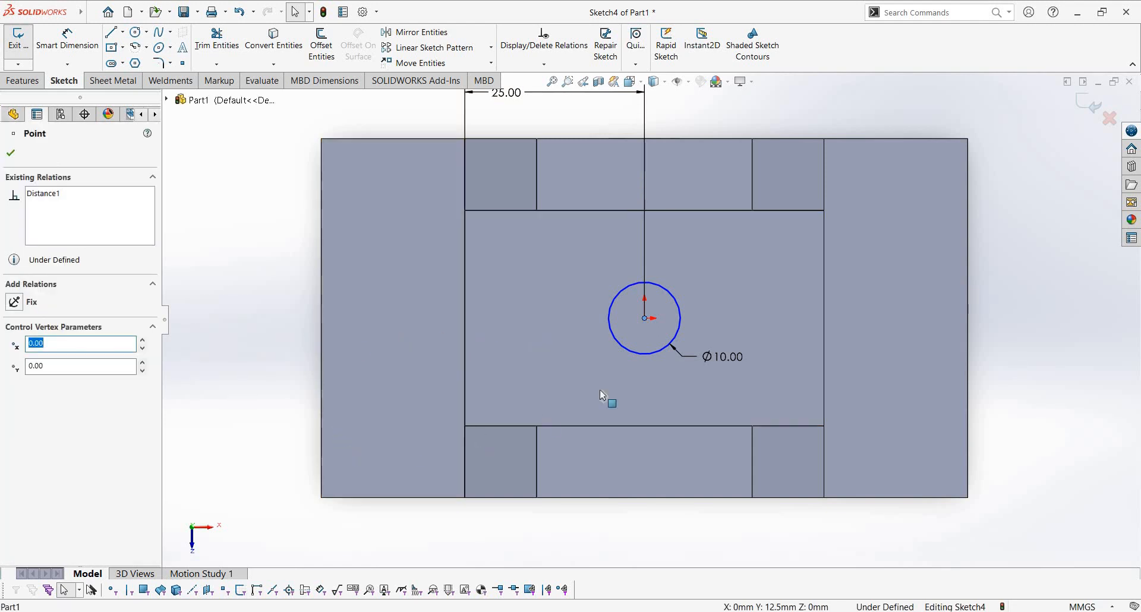
click(1051, 402)
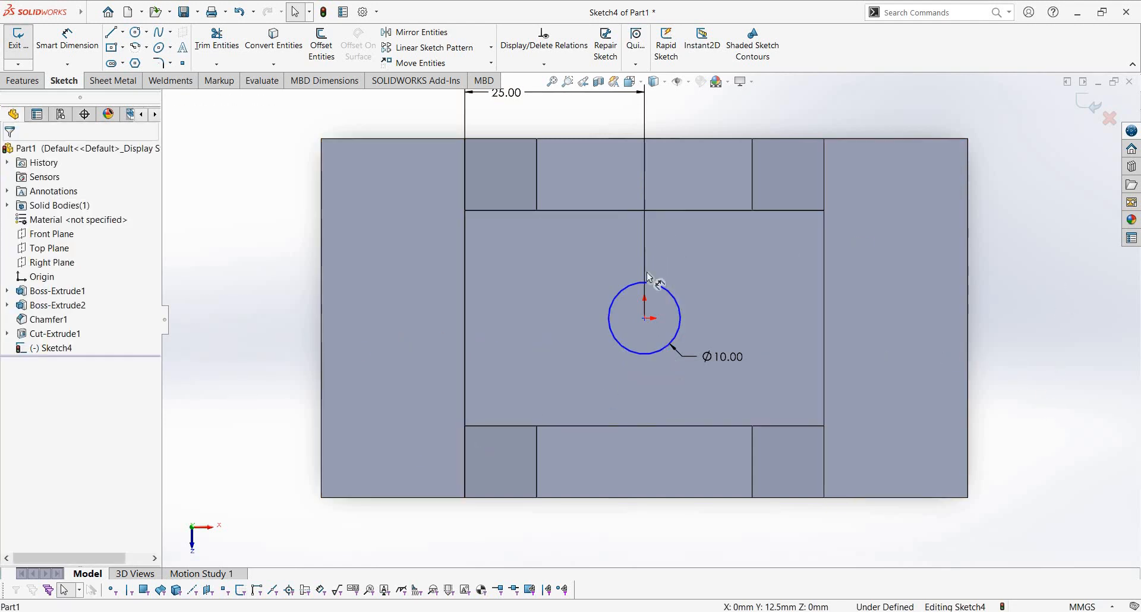
- Dimension the vertical distance from the circle to the rear upright's outer edge as 25 mm
right_drag(655, 282, 655, 255)
click(661, 287)
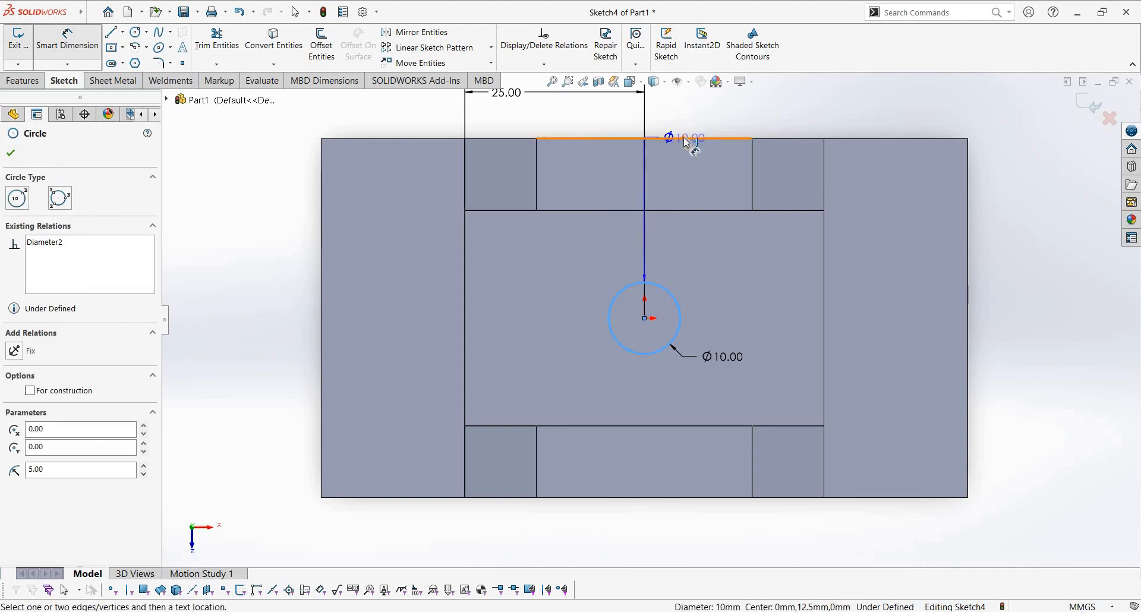
click(684, 139)
click(857, 270)
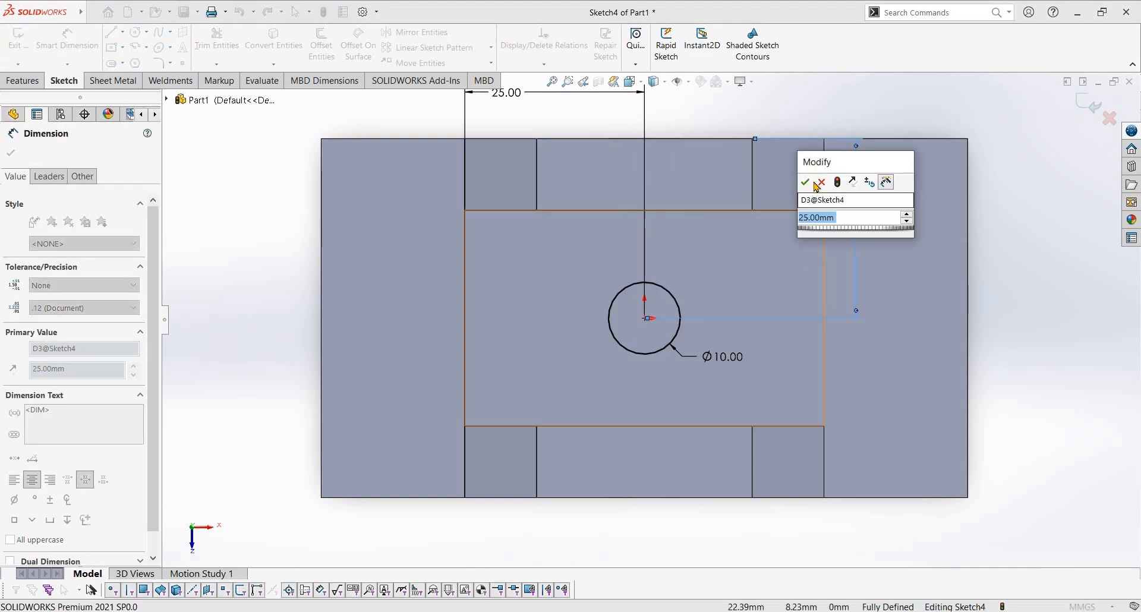
key(Return)
- Cut the circle down through the channel floor and base with a Blind 50 mm Extruded Cut and show the part in isometric view
middle_drag(670, 455, 746, 326)
scroll(748, 325, up, 5)
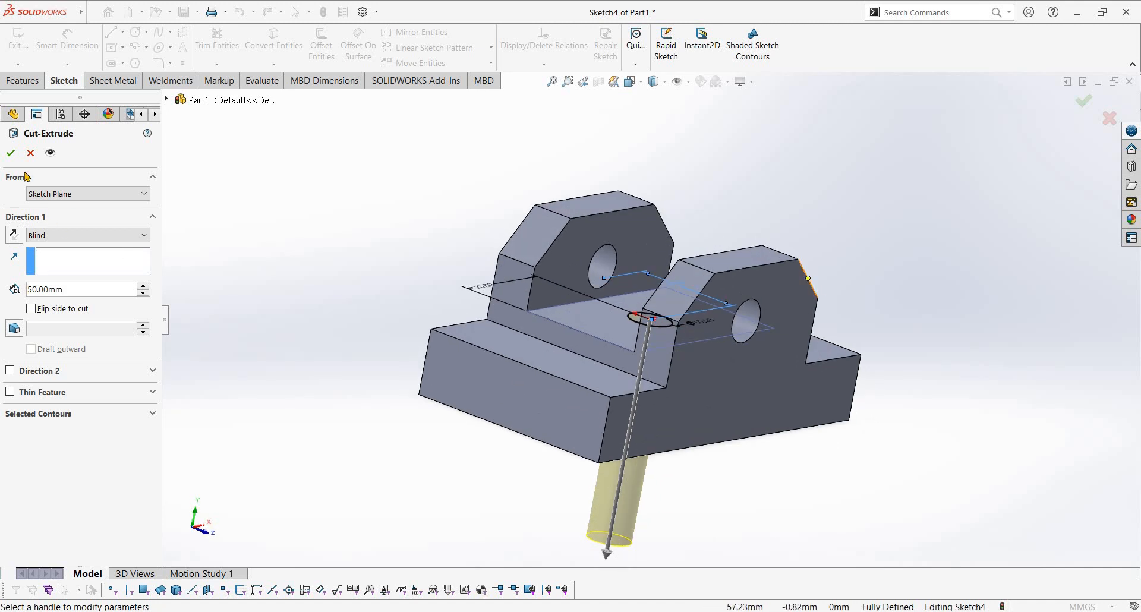
key(Return)
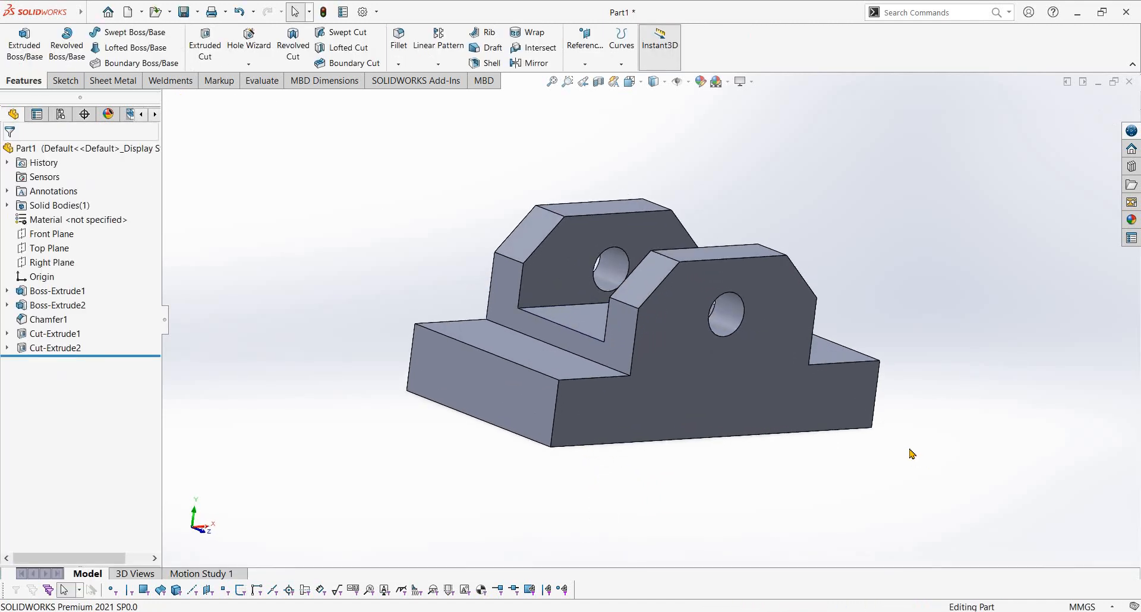
key(ctrl+f)
key(Escape)
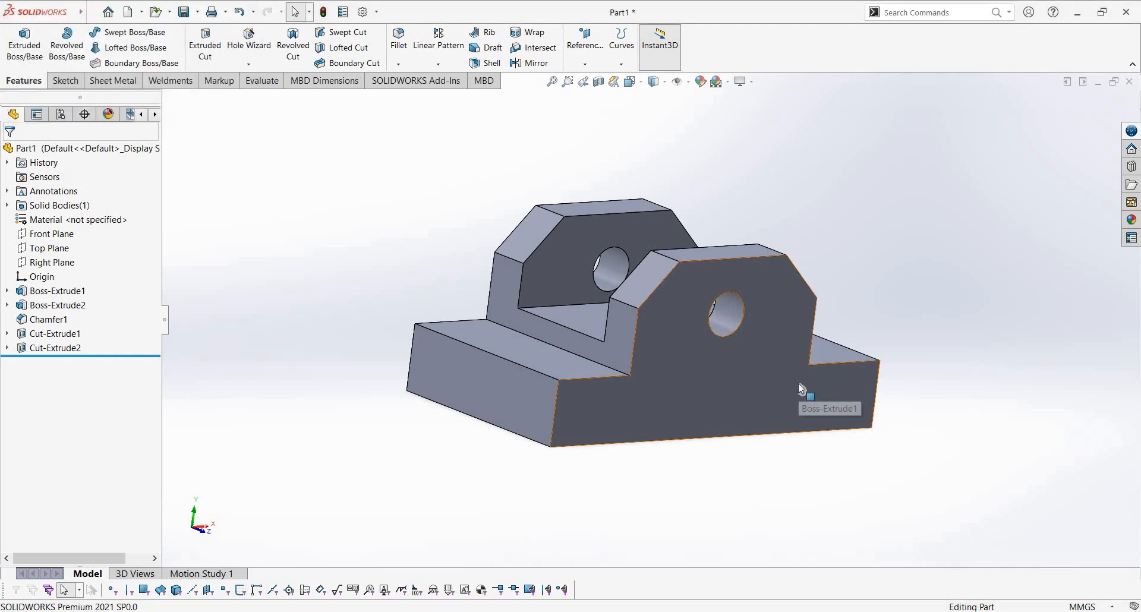
key(ctrl+7)
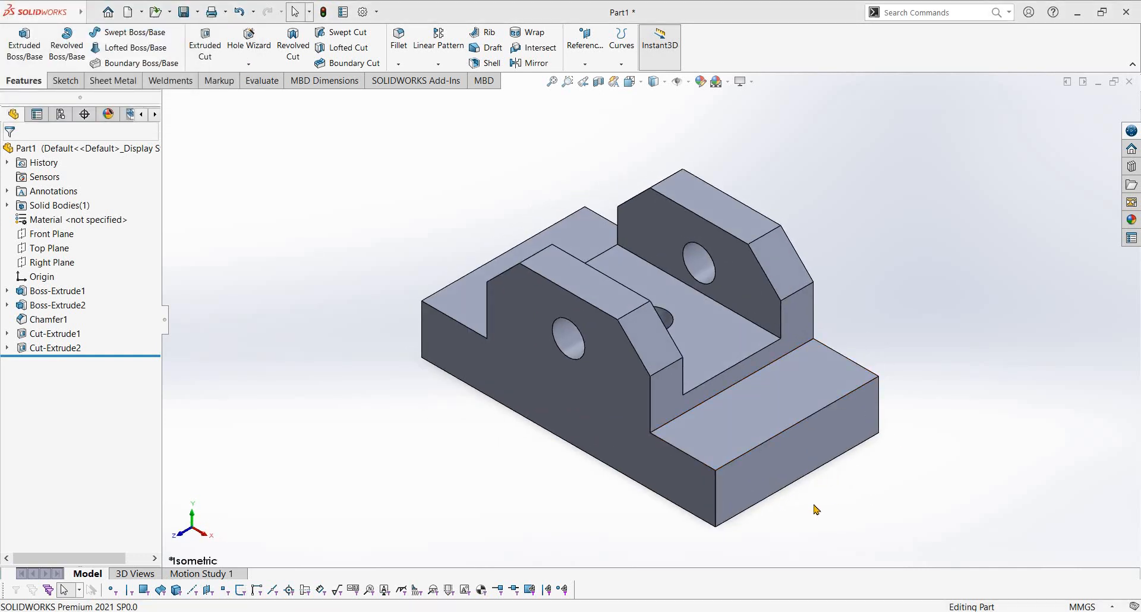
- Compare the finished bracket with the reference drawing in Photos and return to SOLIDWORKS
key(alt+Tab)
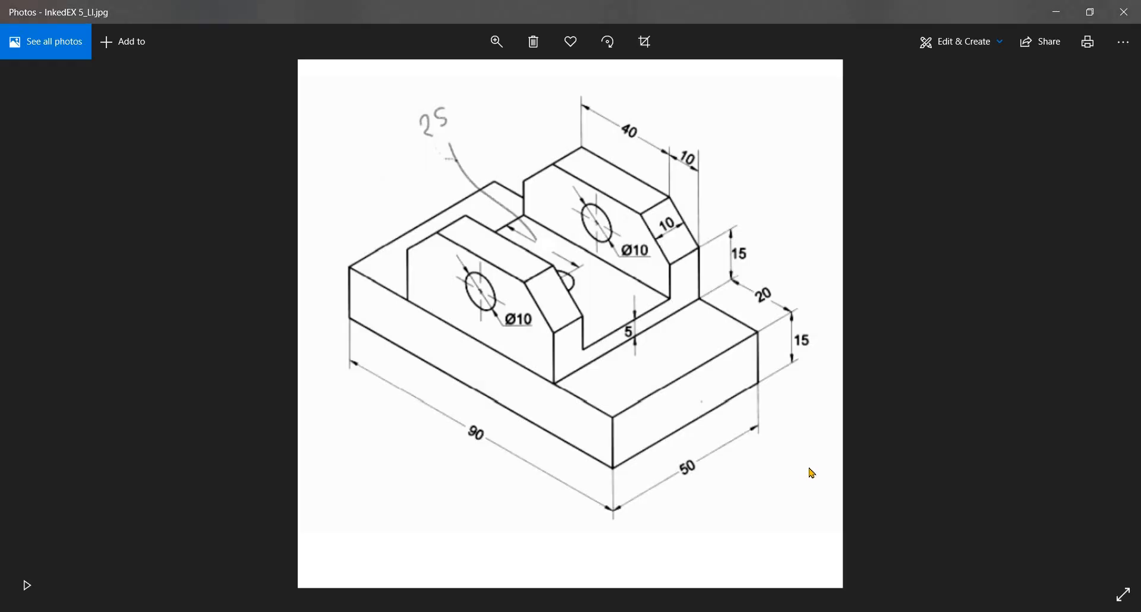
key(alt+Tab)
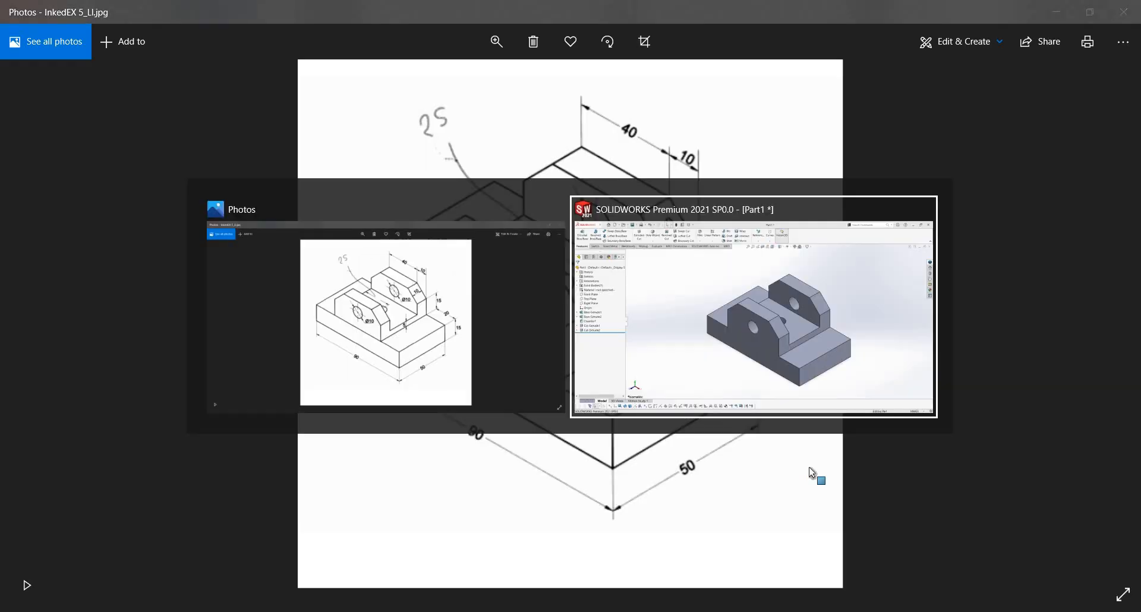
key(alt+Tab)
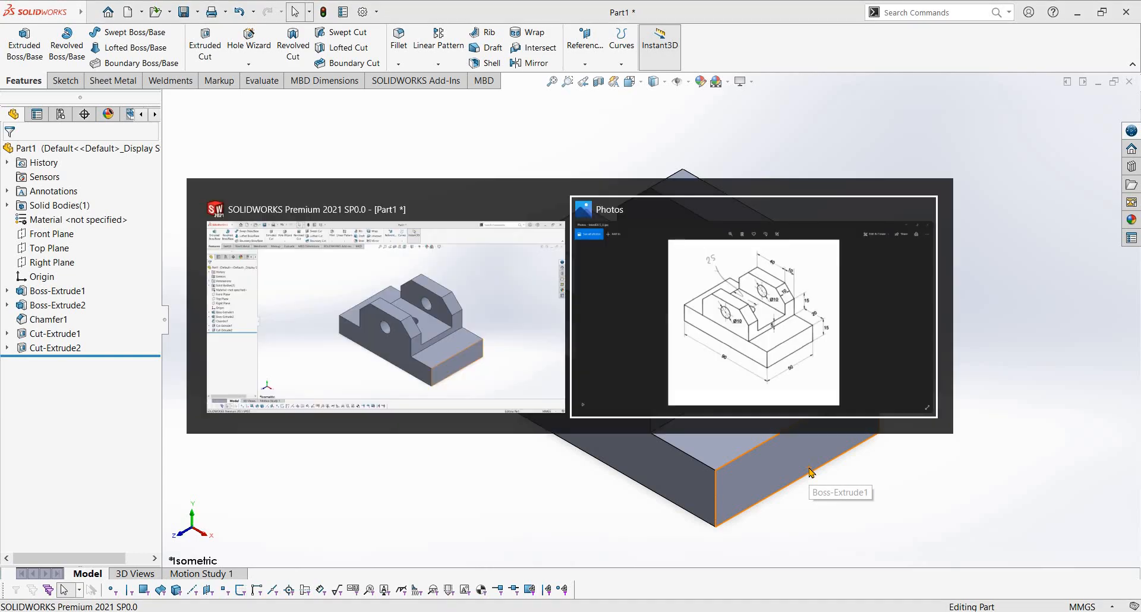
key(alt+Tab)
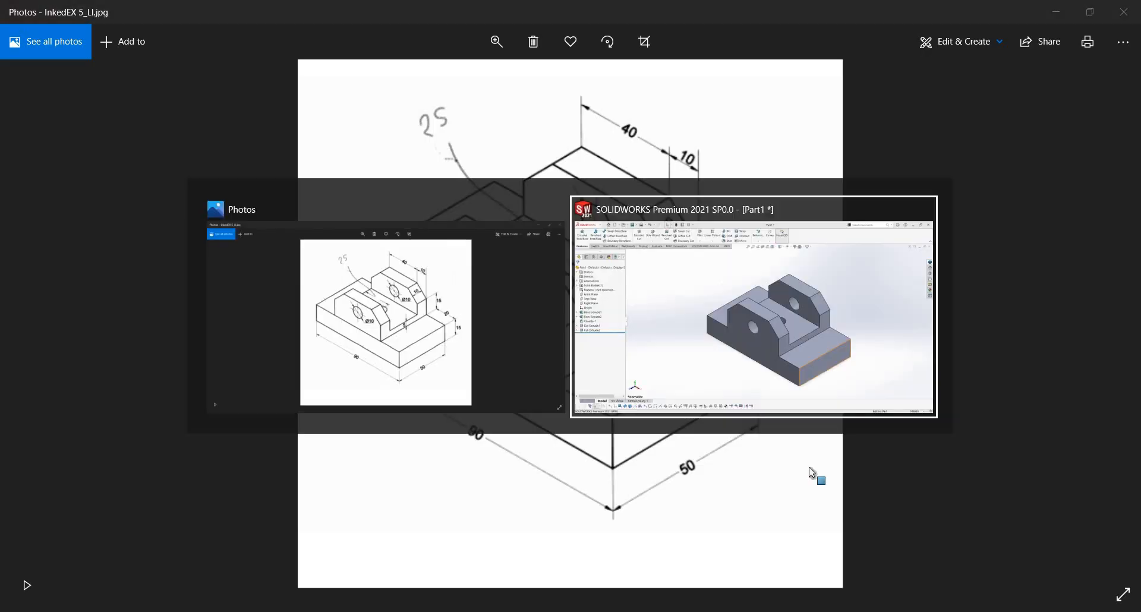
key(alt+Tab)
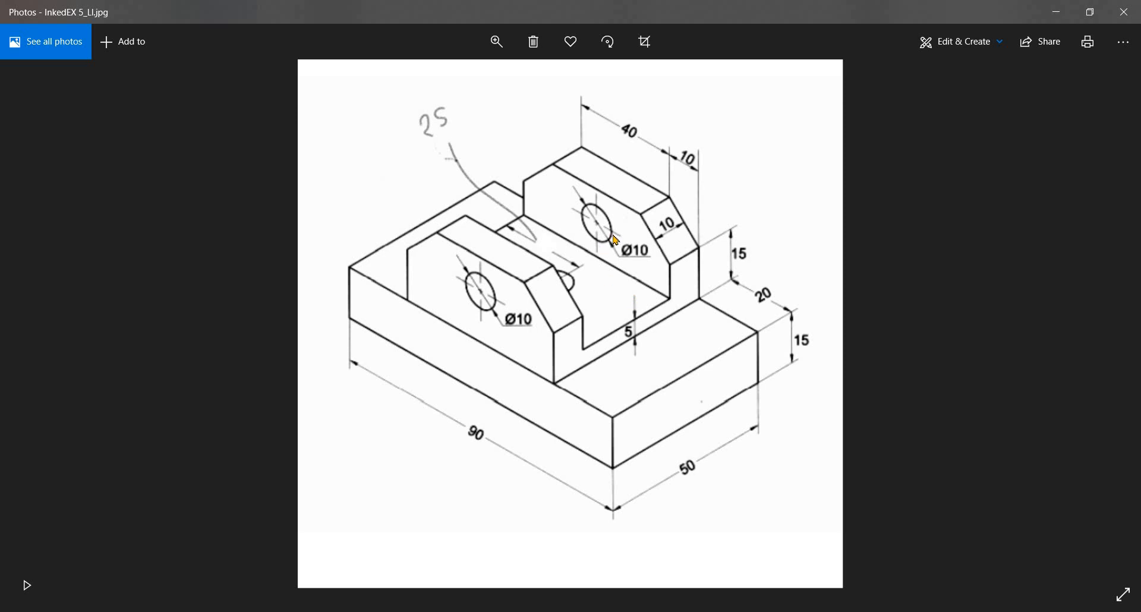
key(alt+Tab)
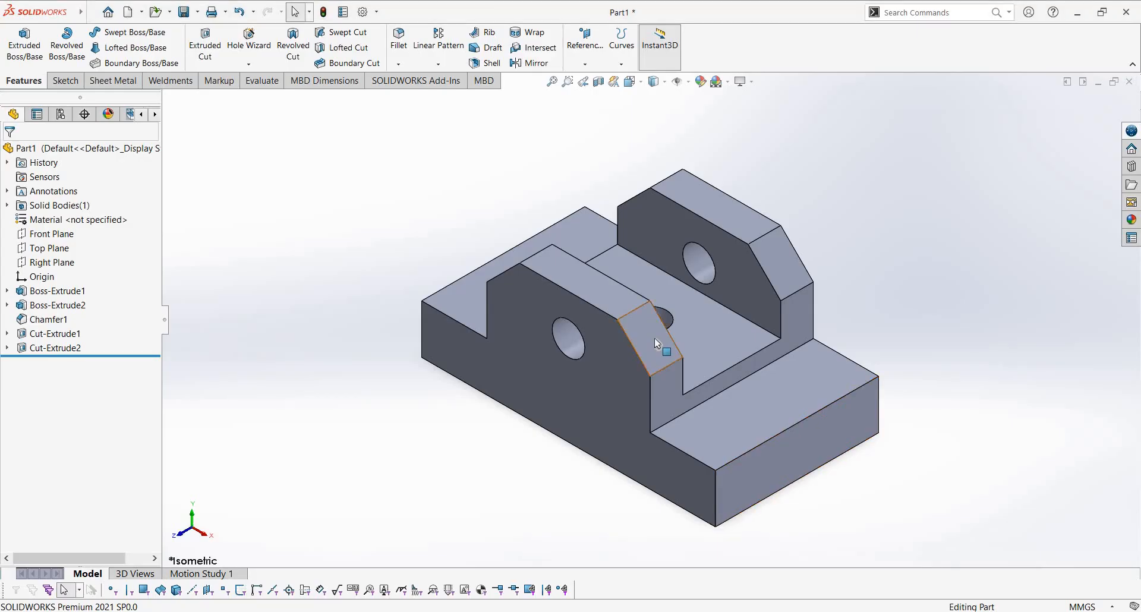